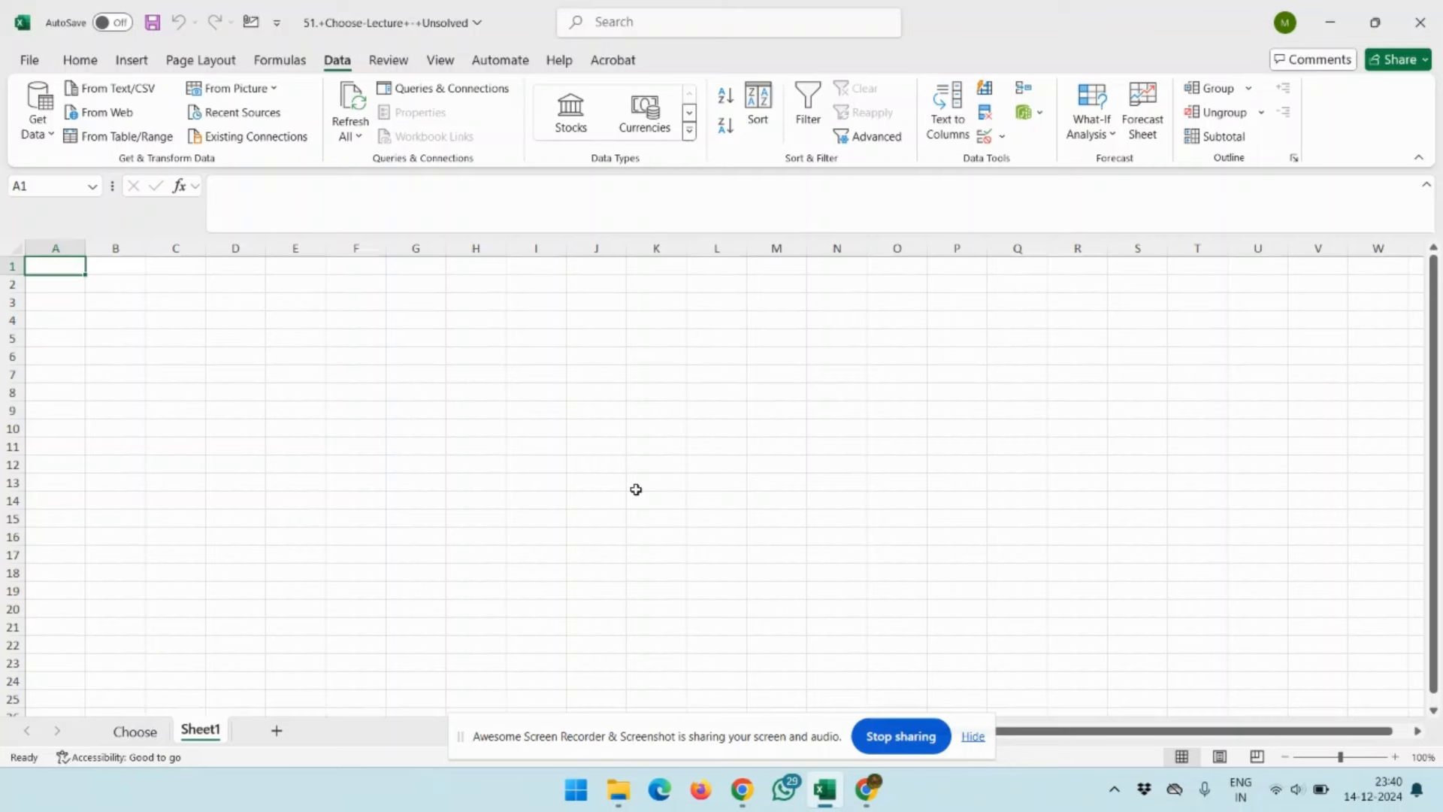
click(33, 66)
key(Escape)
click(79, 60)
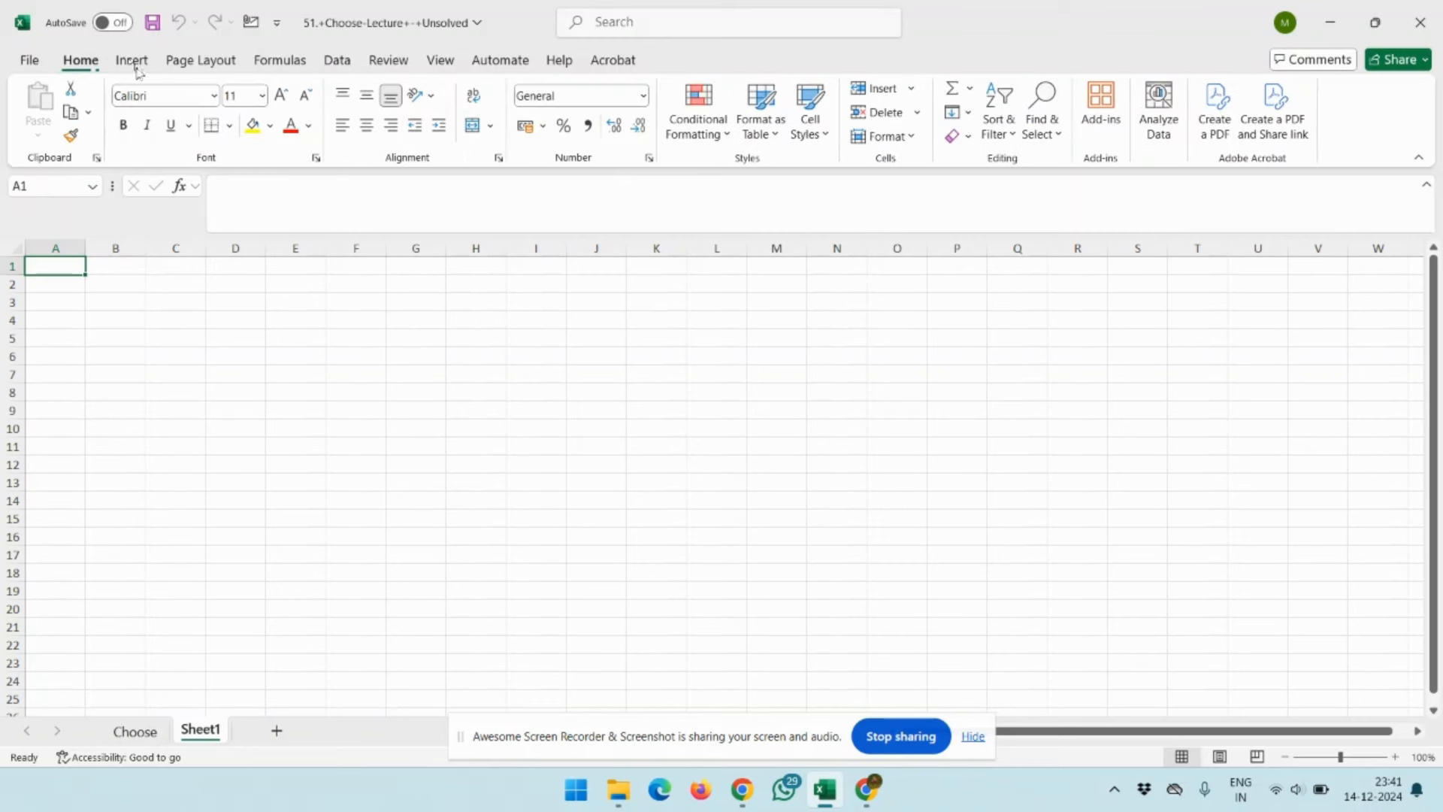
Start a data import from the web, check the advanced URL options and return to the basic mode
click(342, 63)
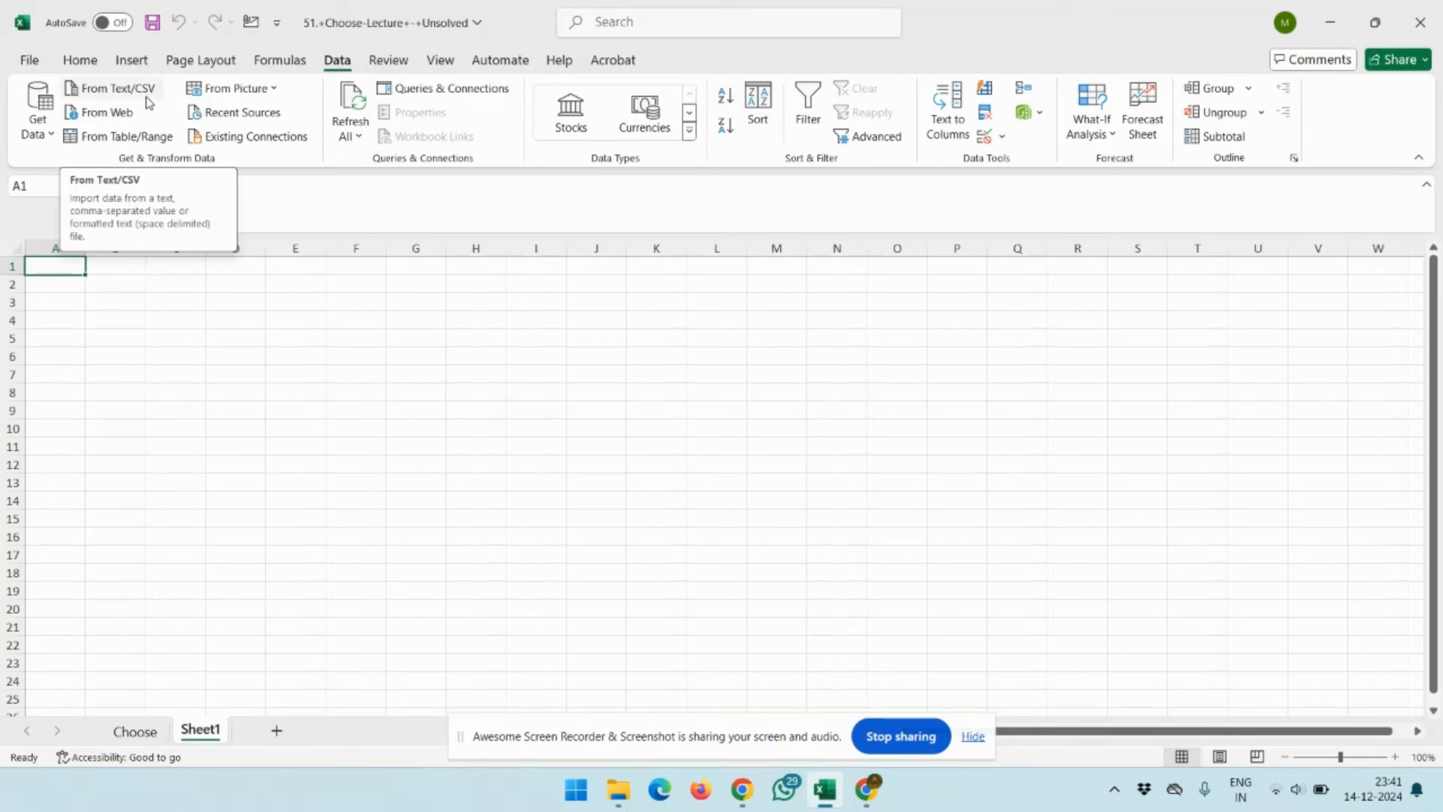
click(102, 116)
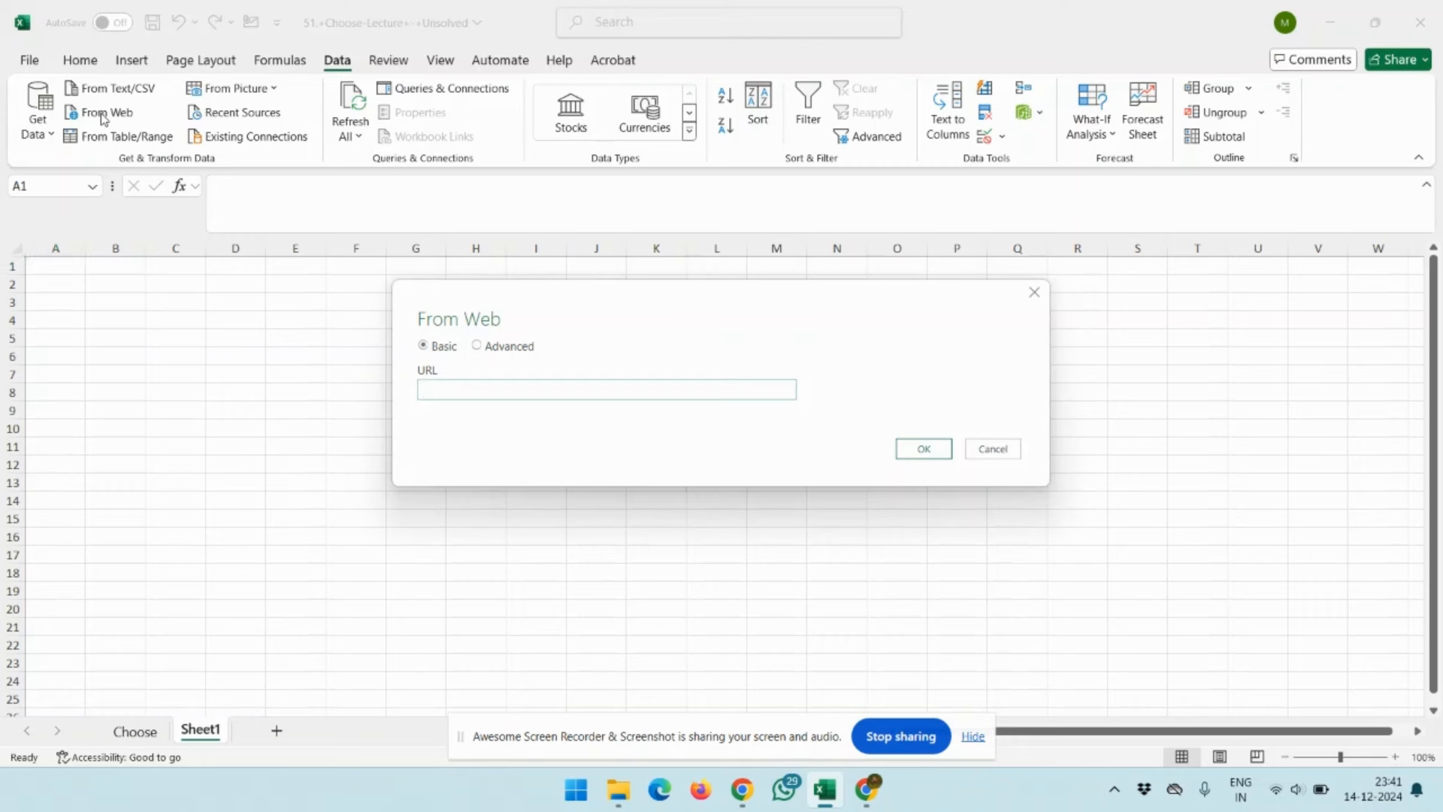
key(alt+Tab)
key(Tab)
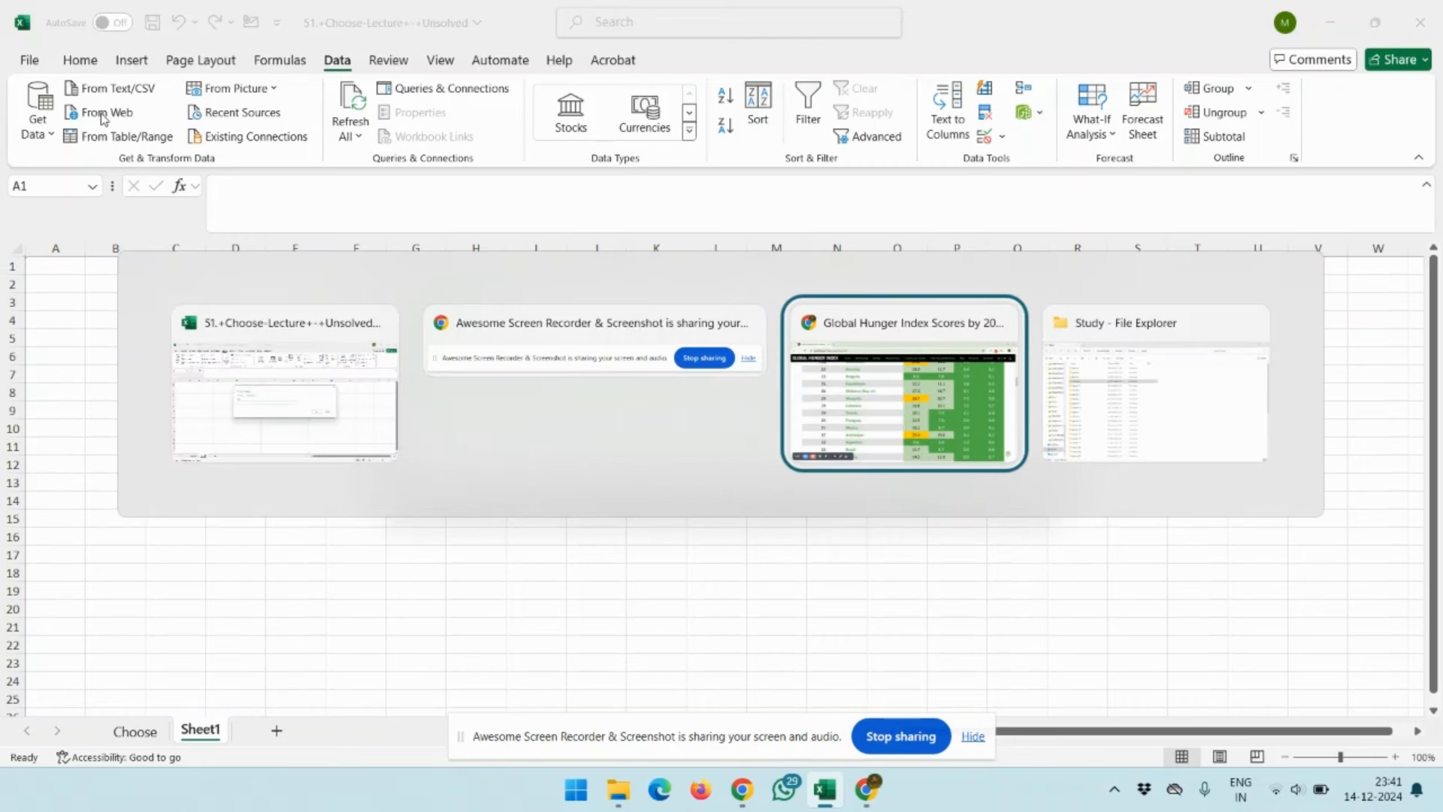
key(shift+Tab)
key(shift+Tab)
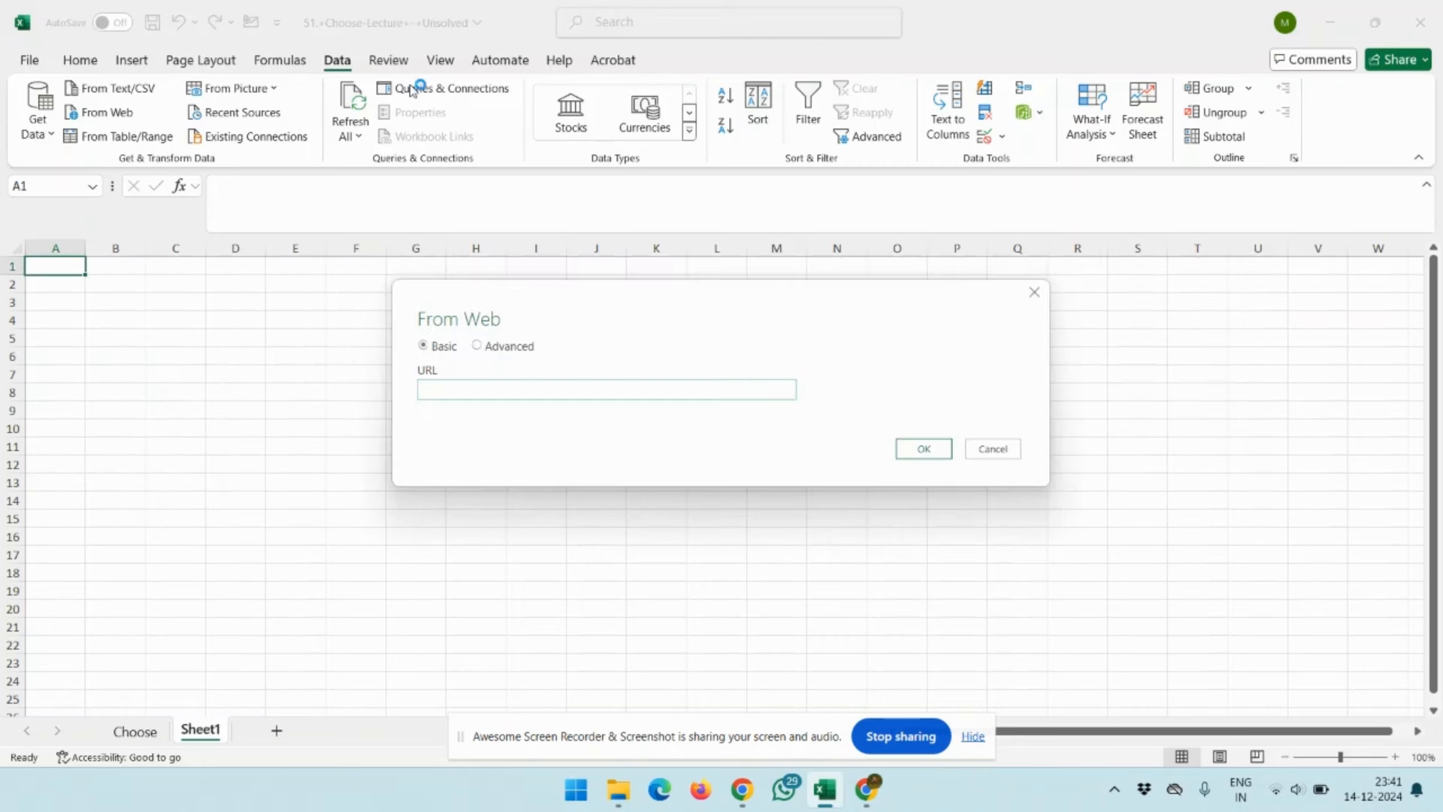
click(478, 347)
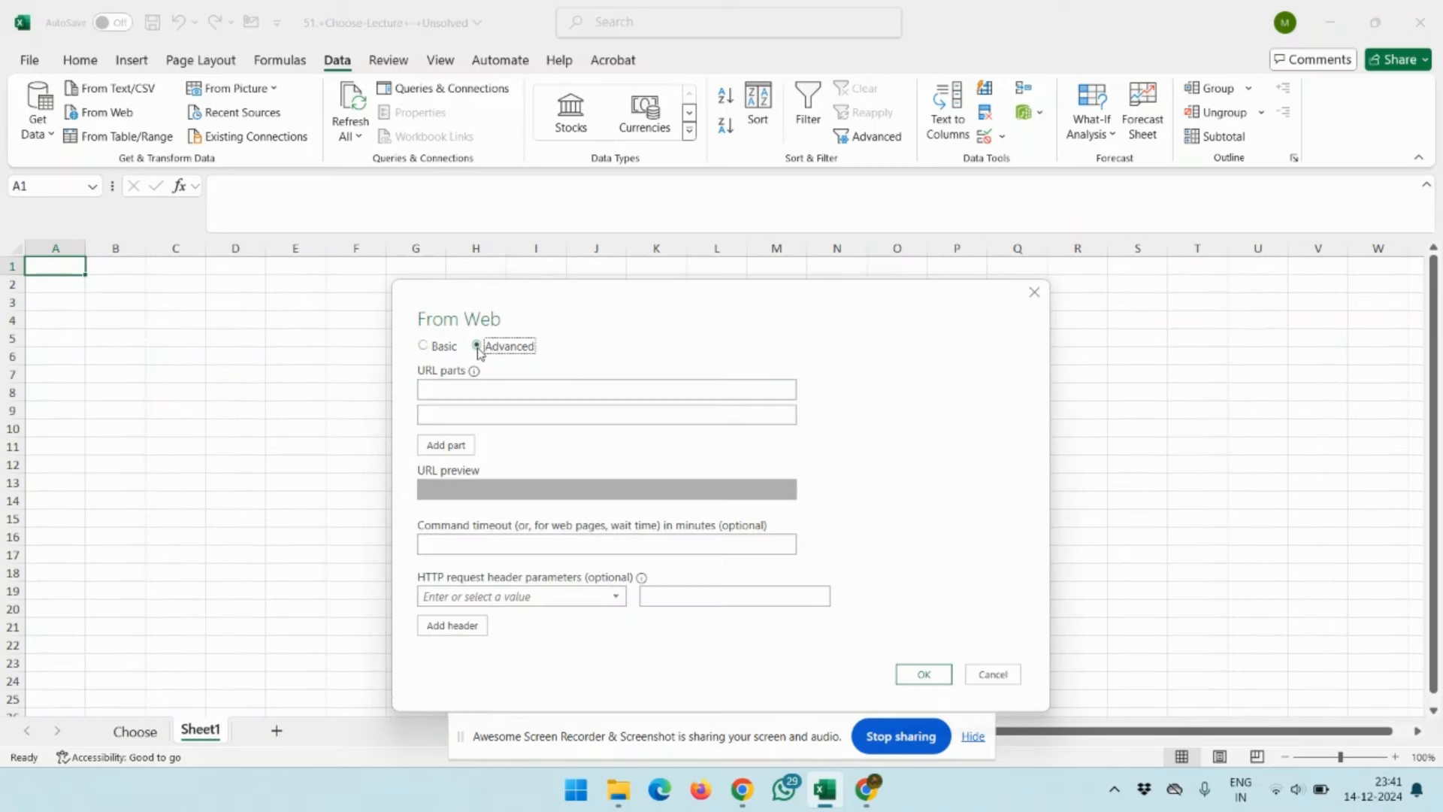
click(423, 348)
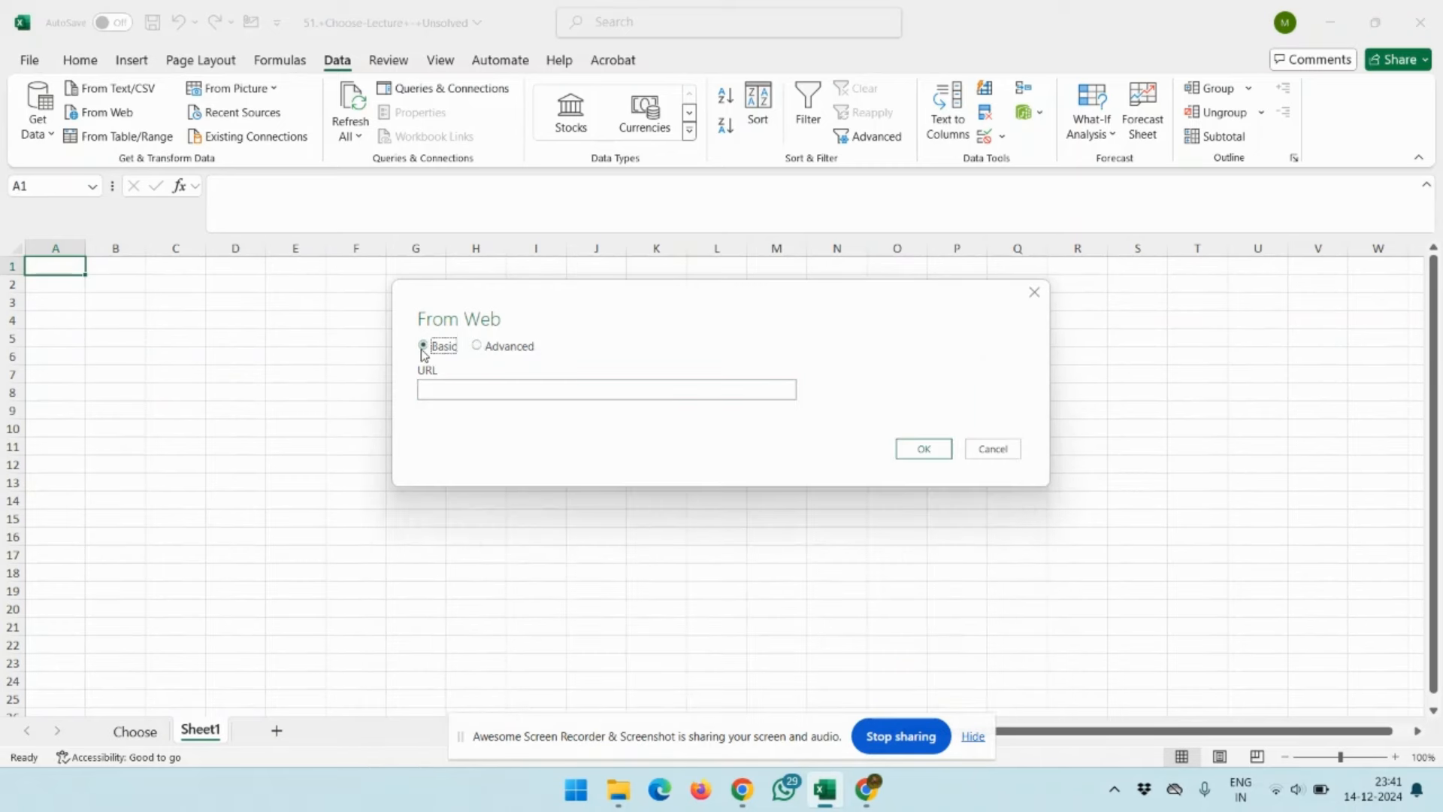
Switch to Chrome and examine the Global Hunger Index scores table by 2024 rank, including its headers and country rows
key(alt+Tab)
key(alt+Tab)
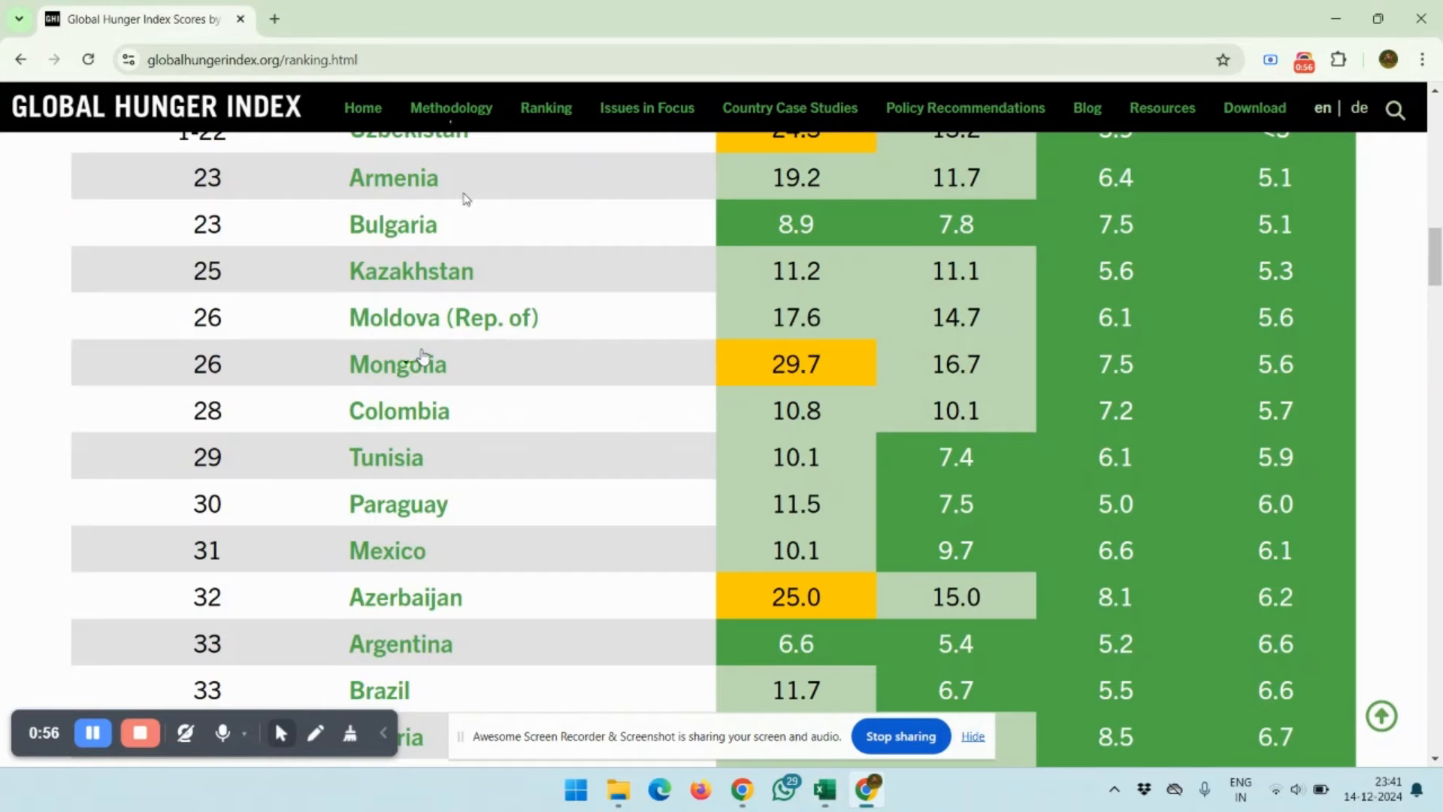
scroll(465, 198, up, 20)
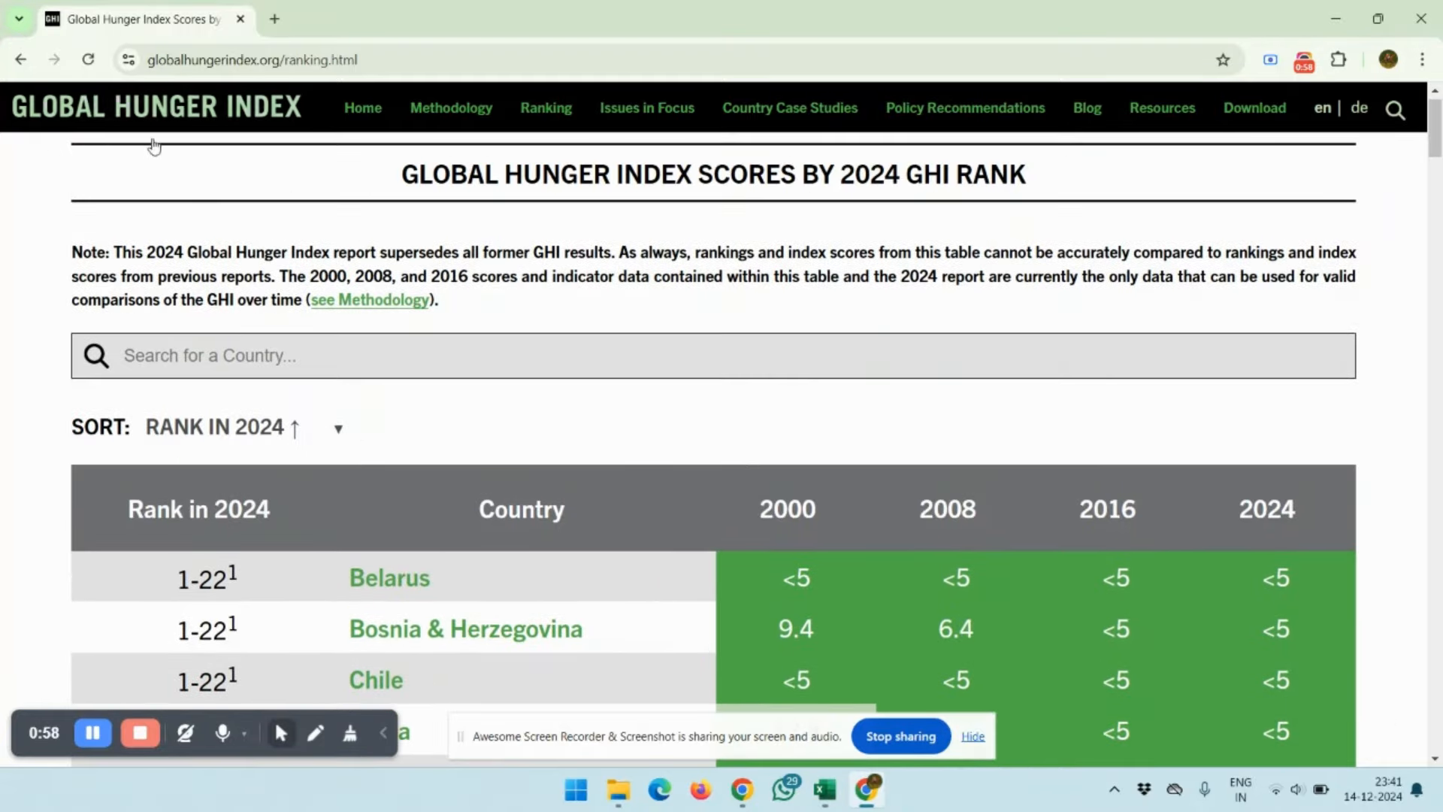
scroll(537, 599, down, 8)
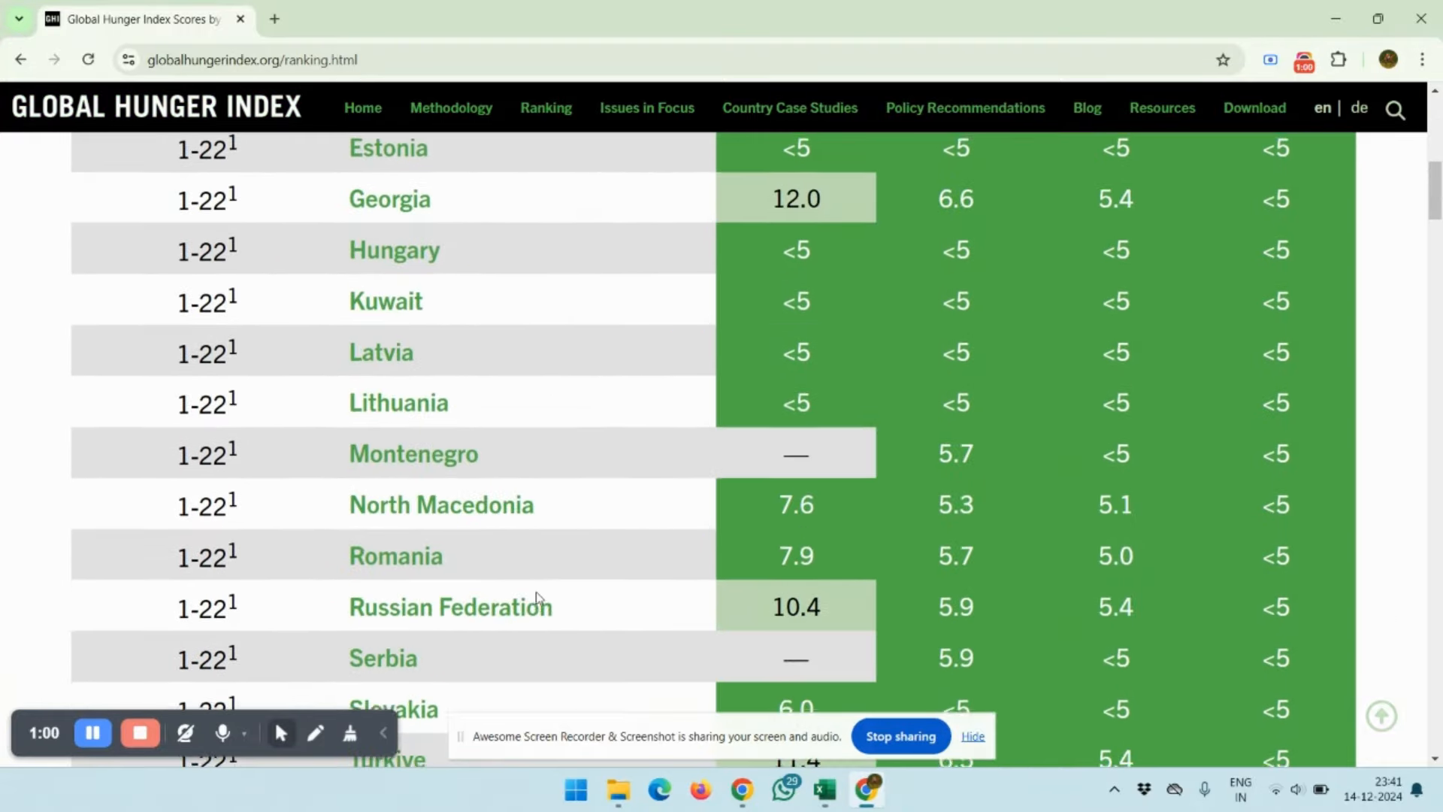
scroll(535, 592, up, 8)
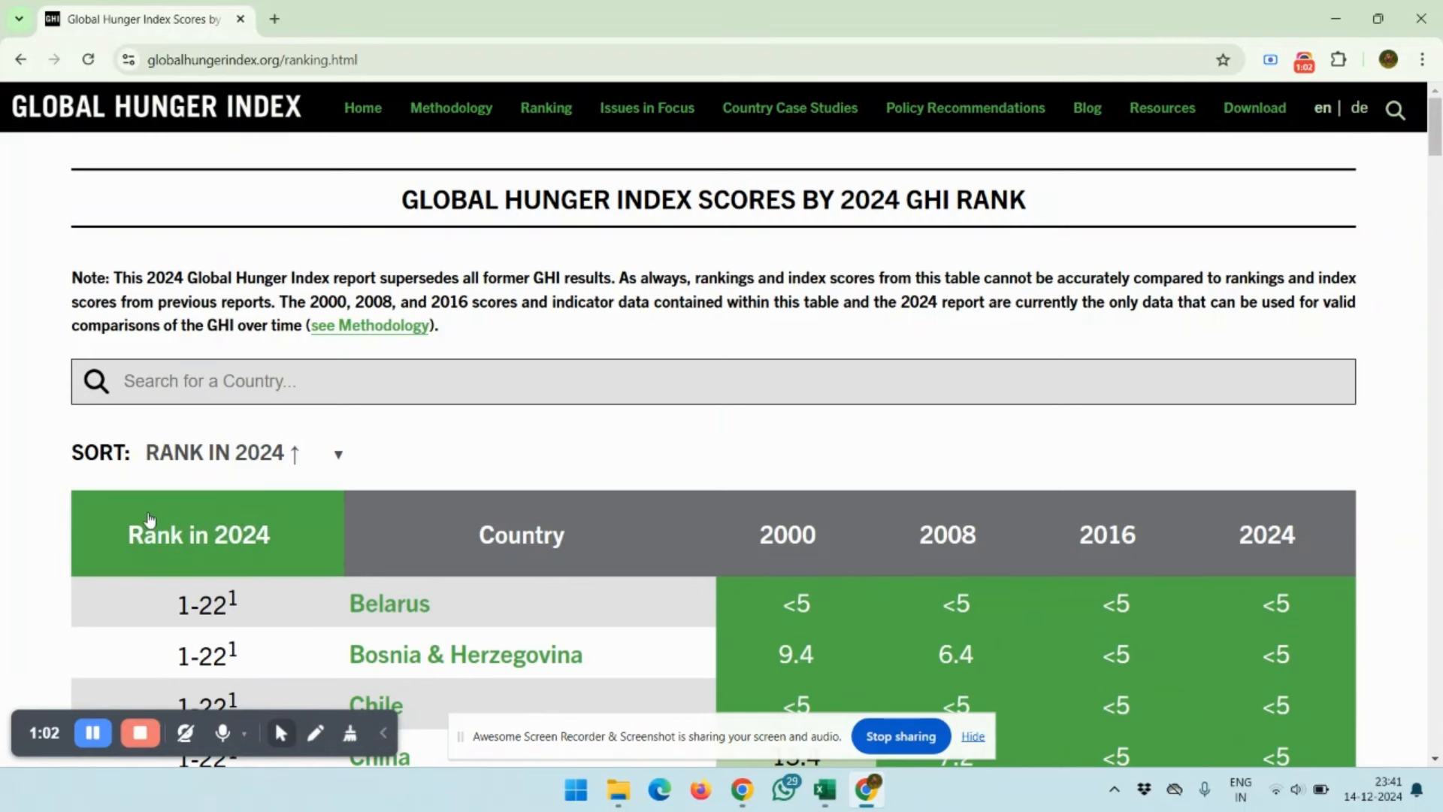
drag(69, 491, 474, 489)
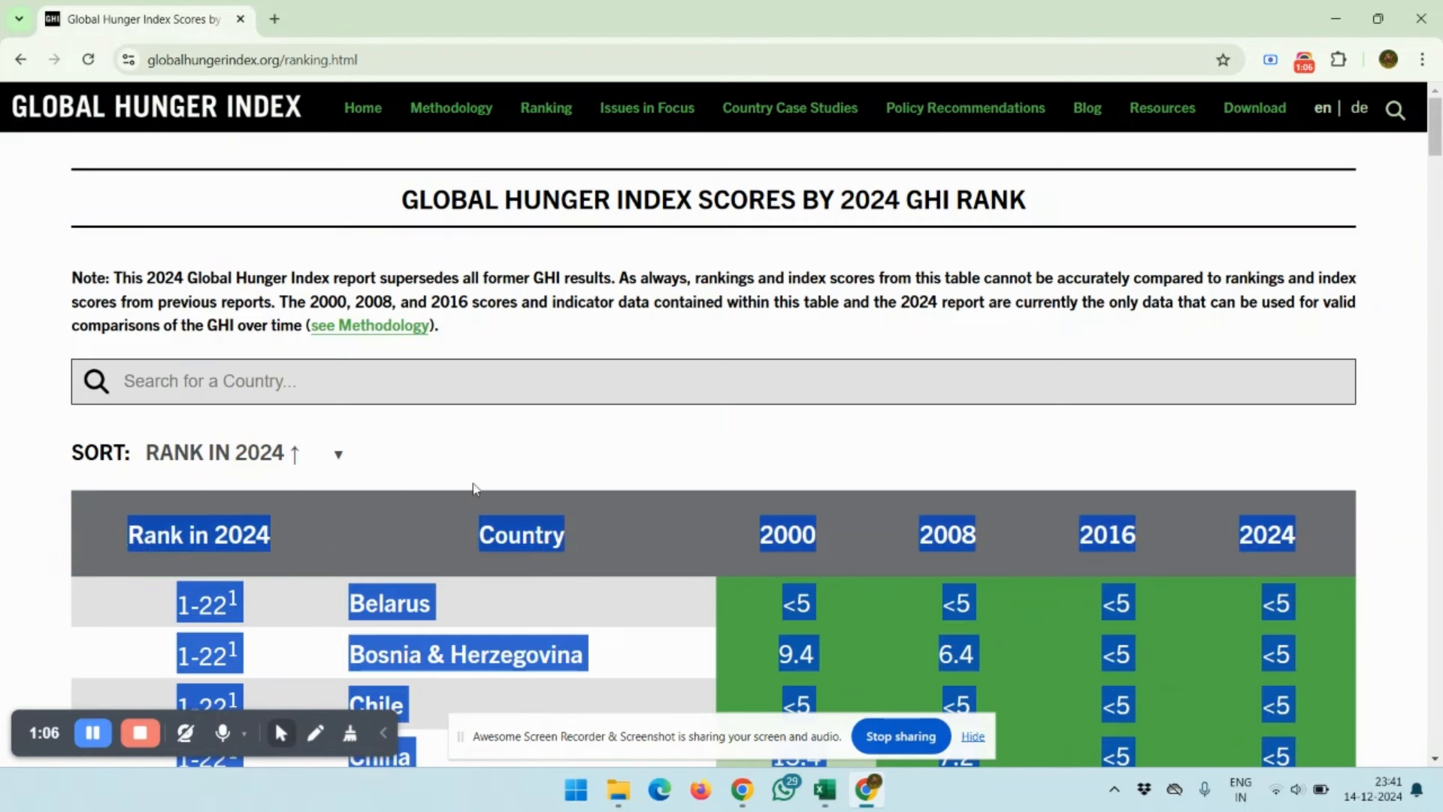
scroll(532, 530, down, 3)
scroll(532, 530, up, 3)
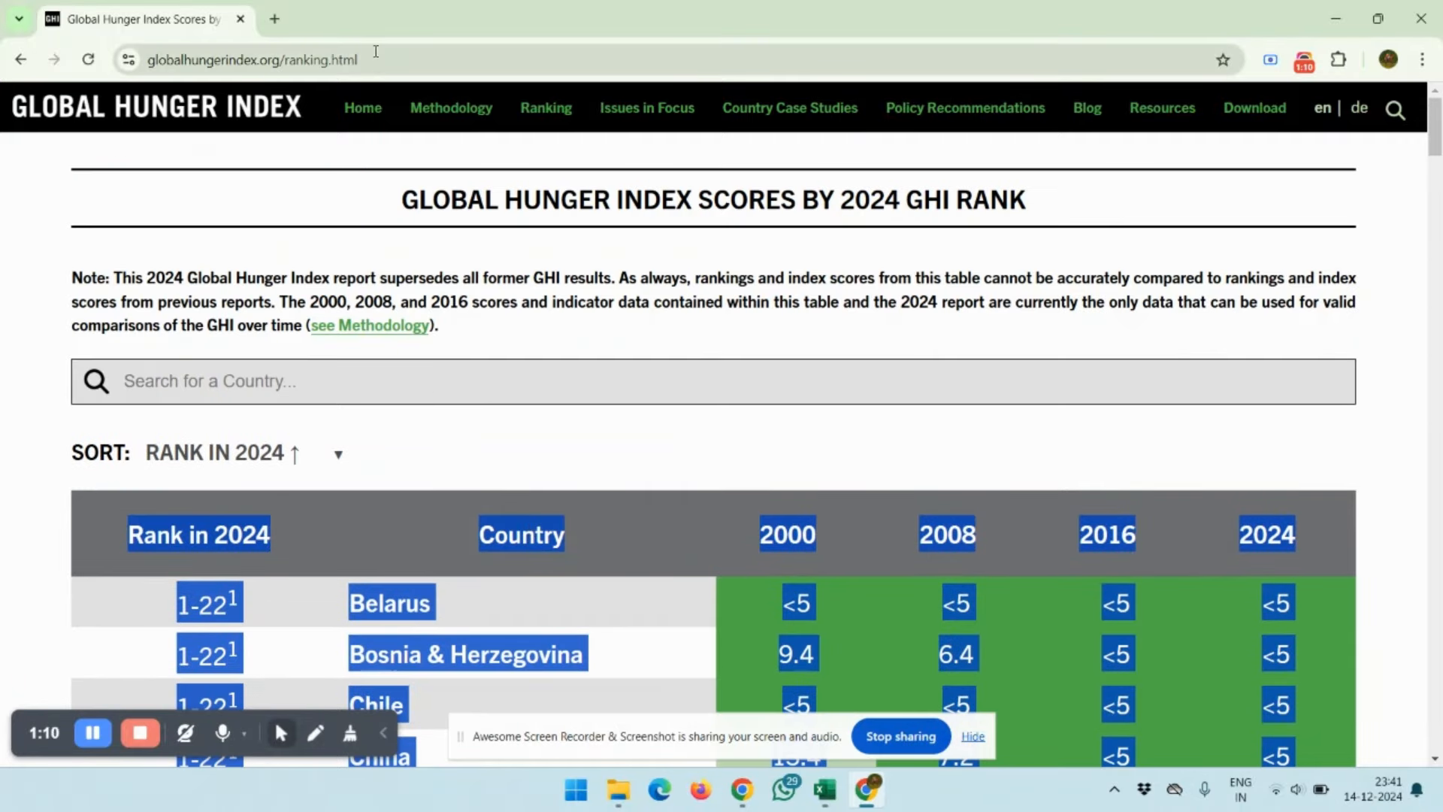
click(376, 51)
key(ctrl+c)
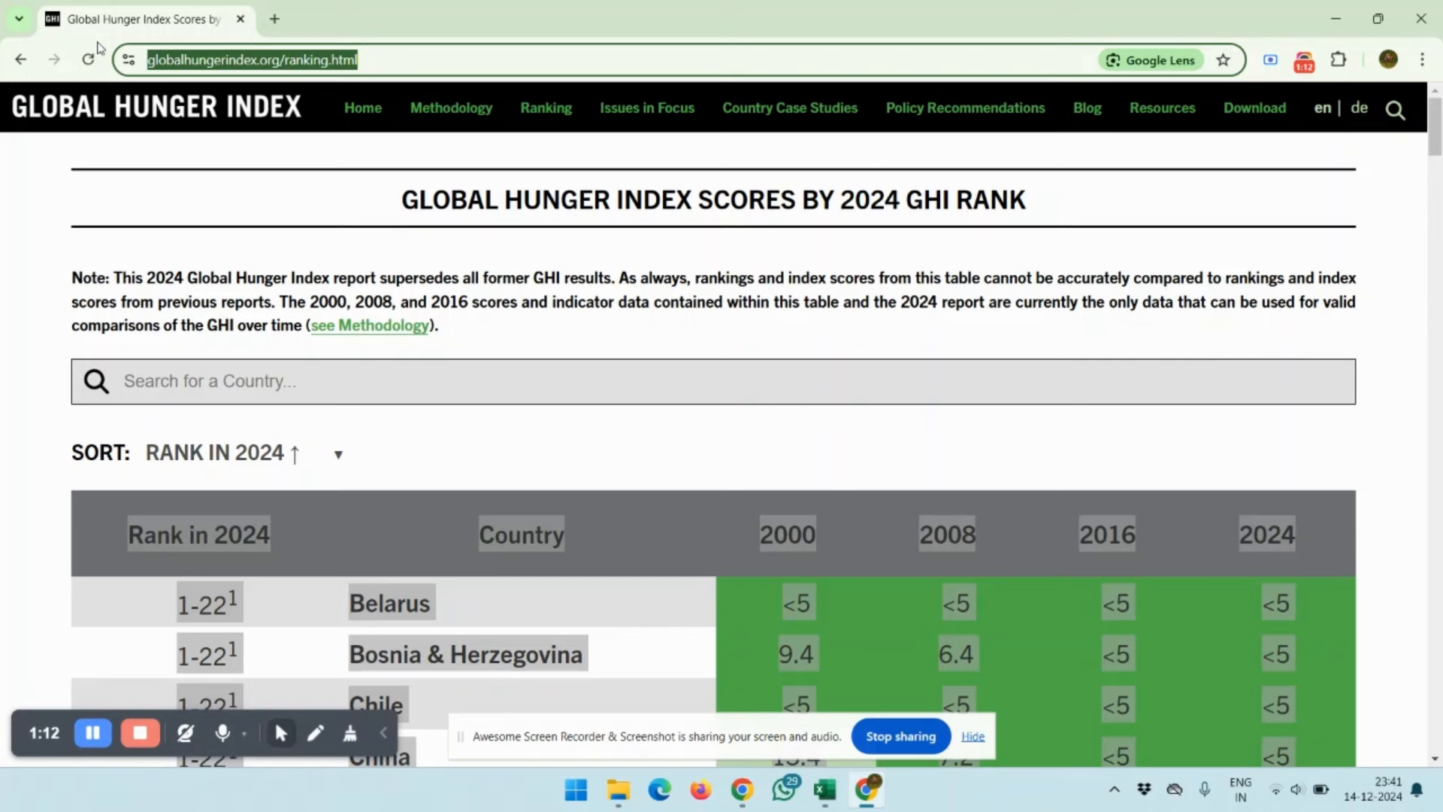
key(alt+Tab)
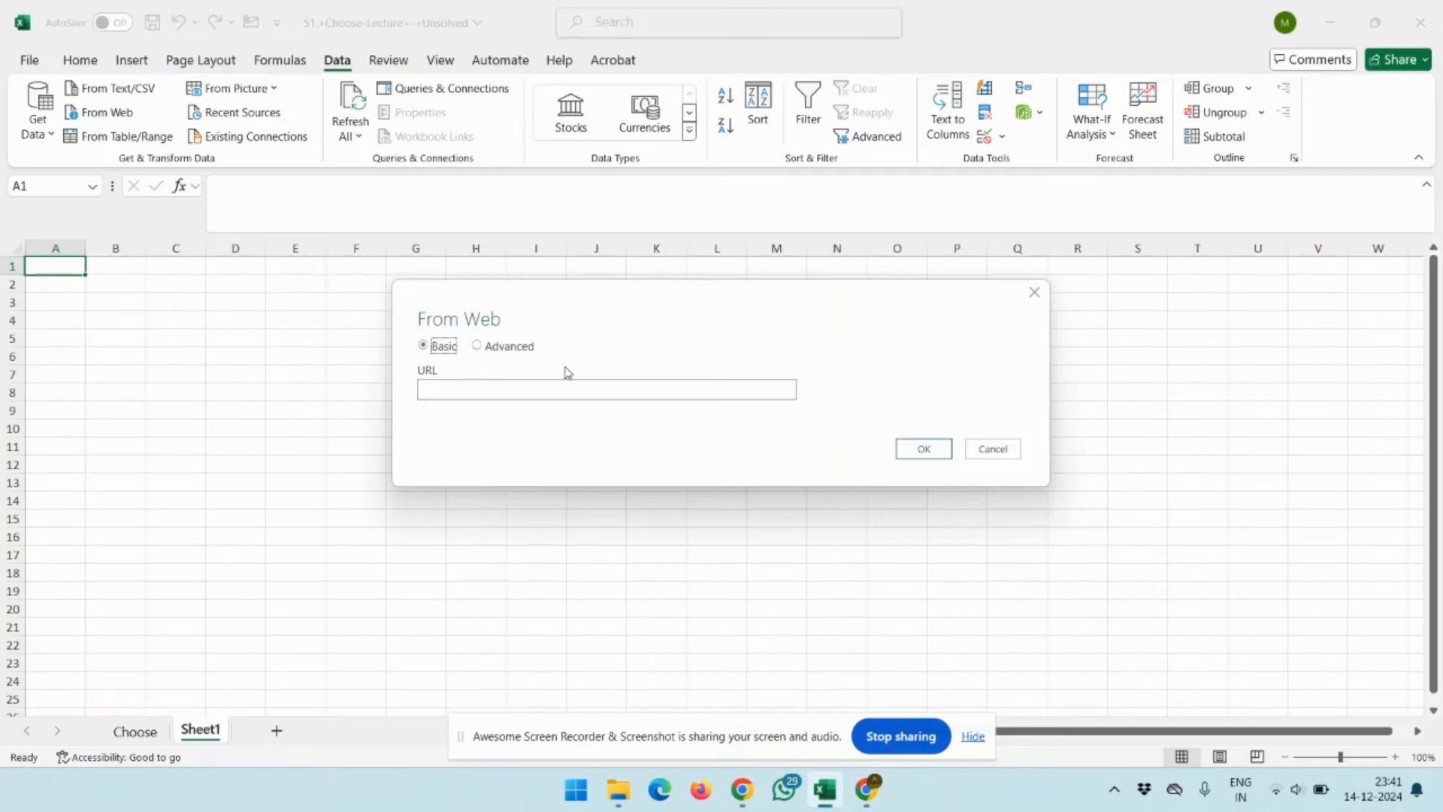
click(557, 389)
key(ctrl+v)
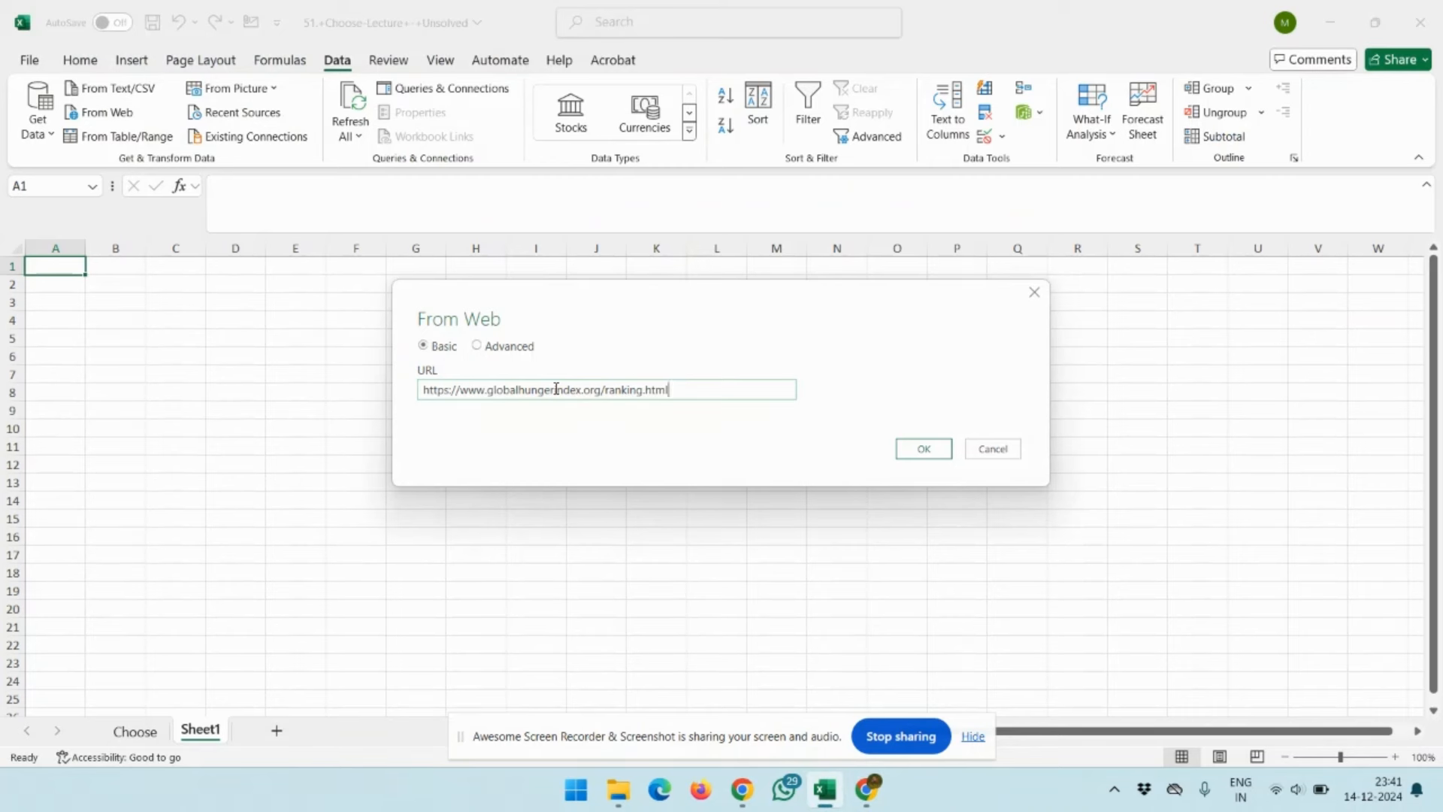
Submit the import URL and connect to the site with anonymous access
key(Return)
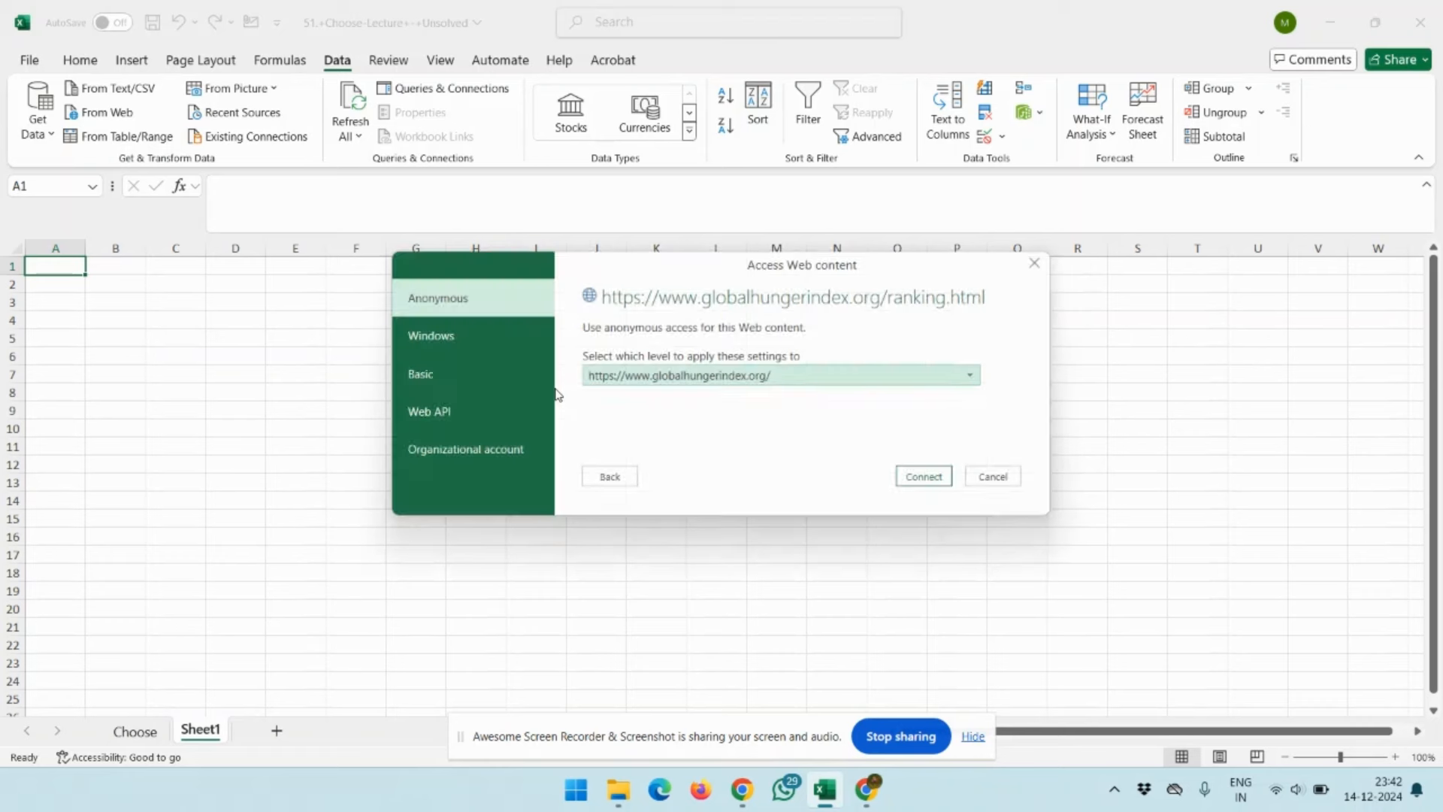
click(923, 477)
click(926, 476)
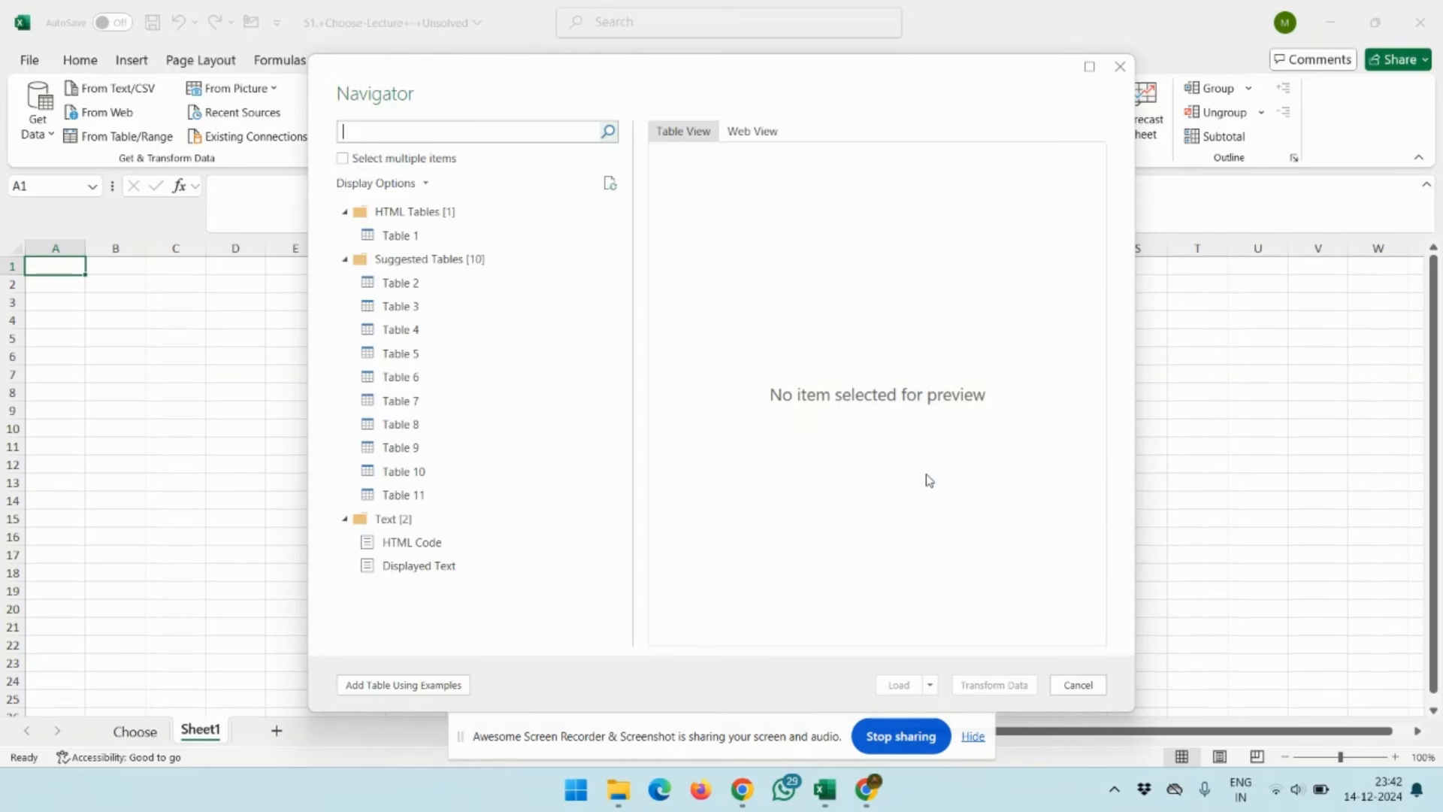
Preview Table 1 across its columns and rows, and compare it with the suggested Table 2 and Table 3
click(400, 237)
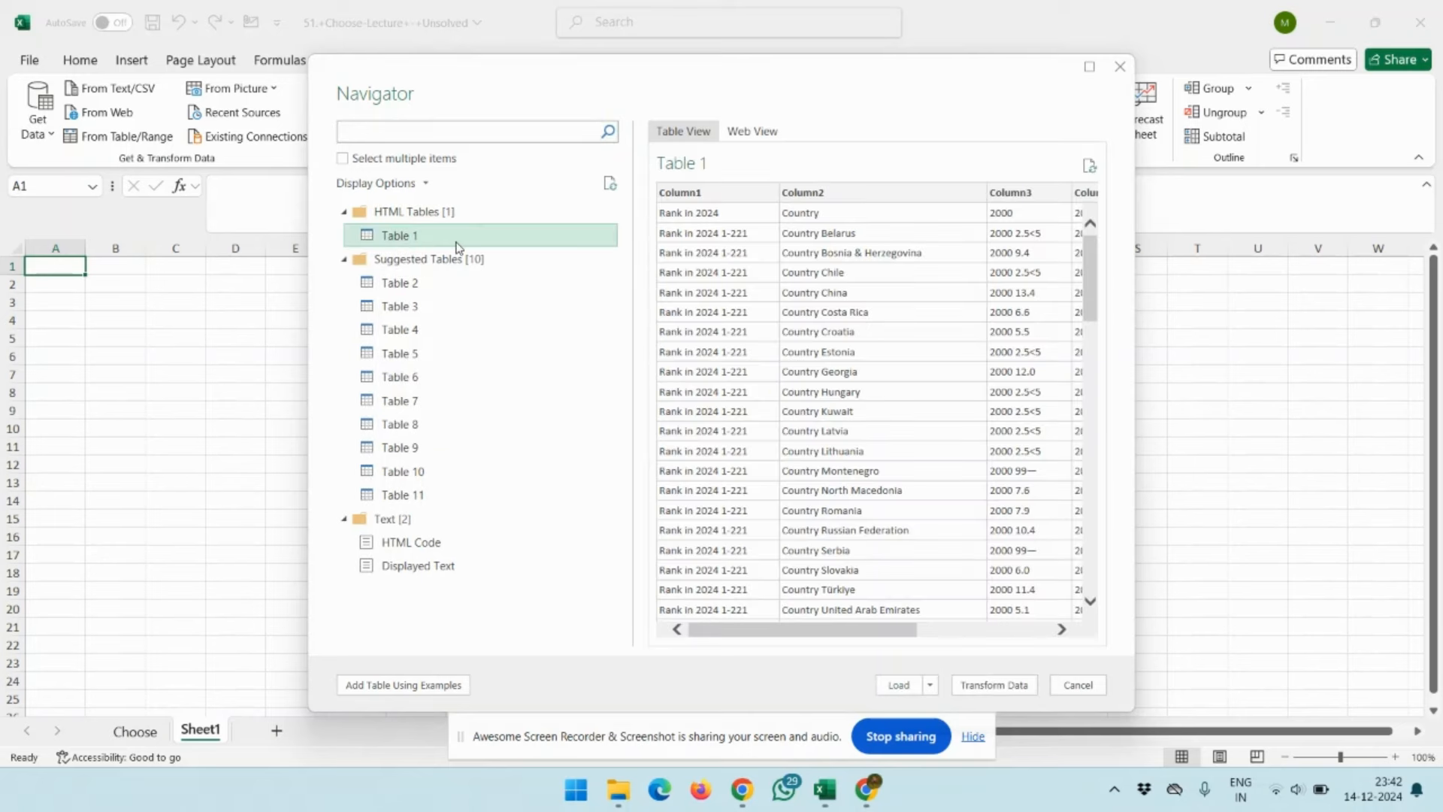
scroll(851, 460, right, 5)
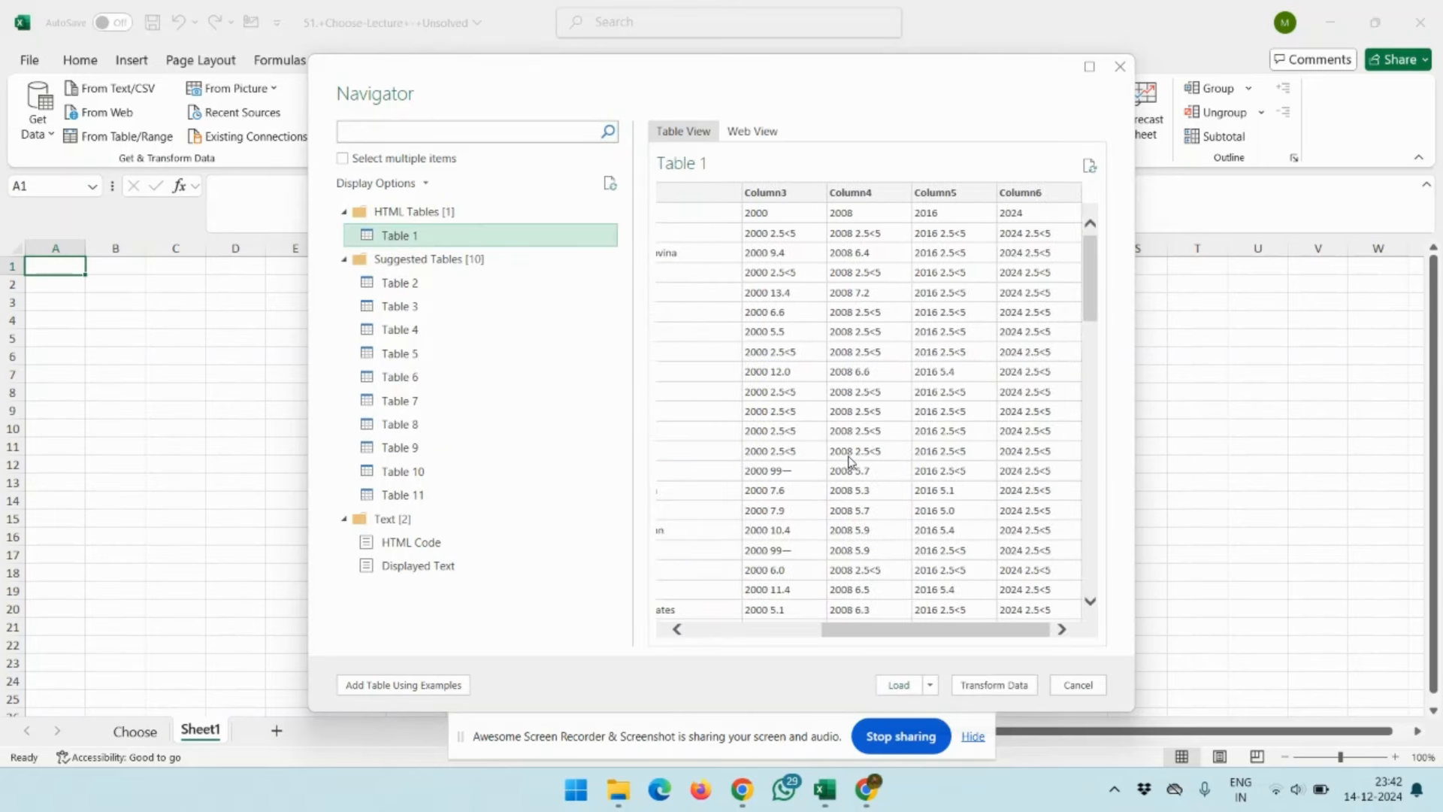
scroll(851, 460, left, 5)
scroll(852, 460, down, 8)
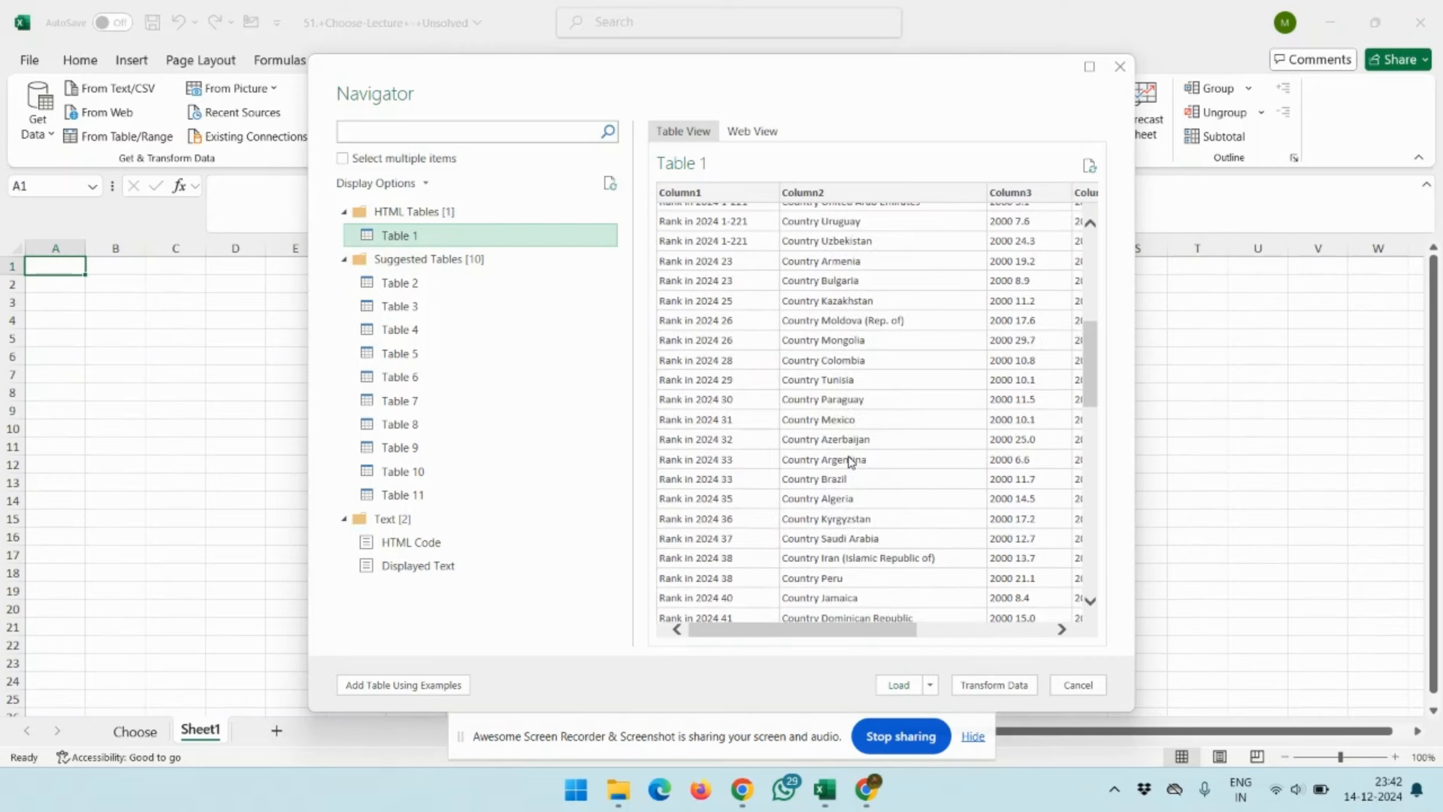
scroll(851, 460, down, 12)
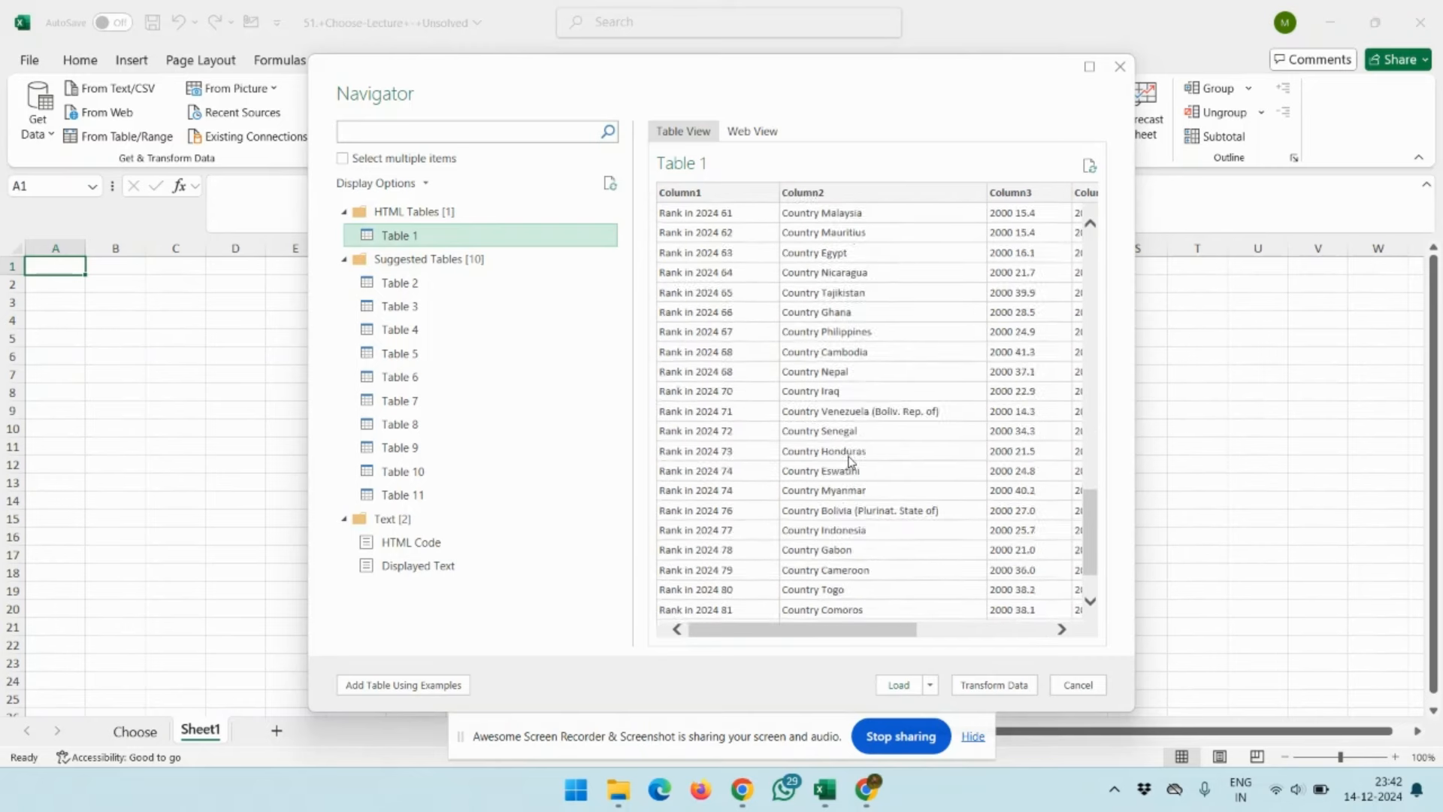
click(391, 284)
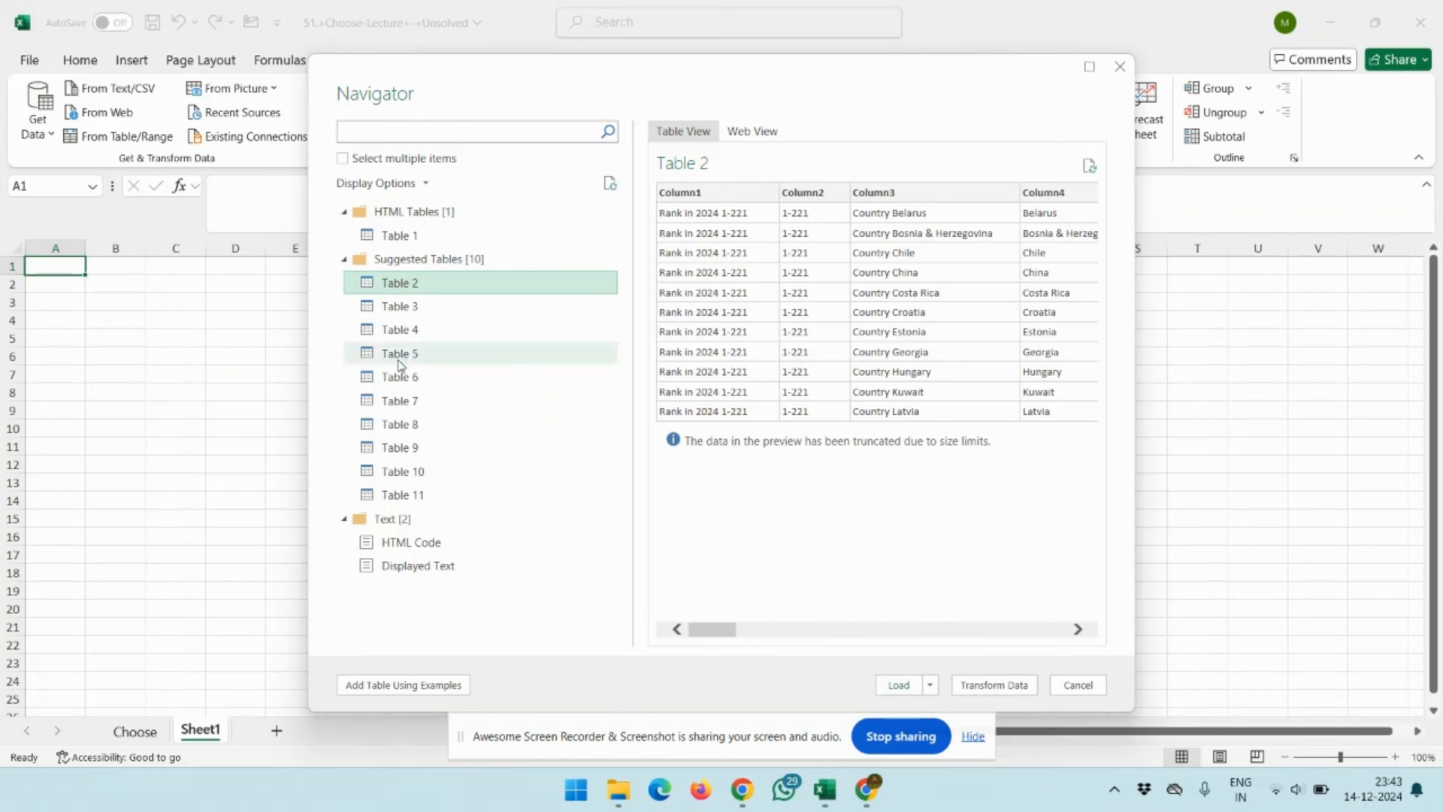
click(412, 312)
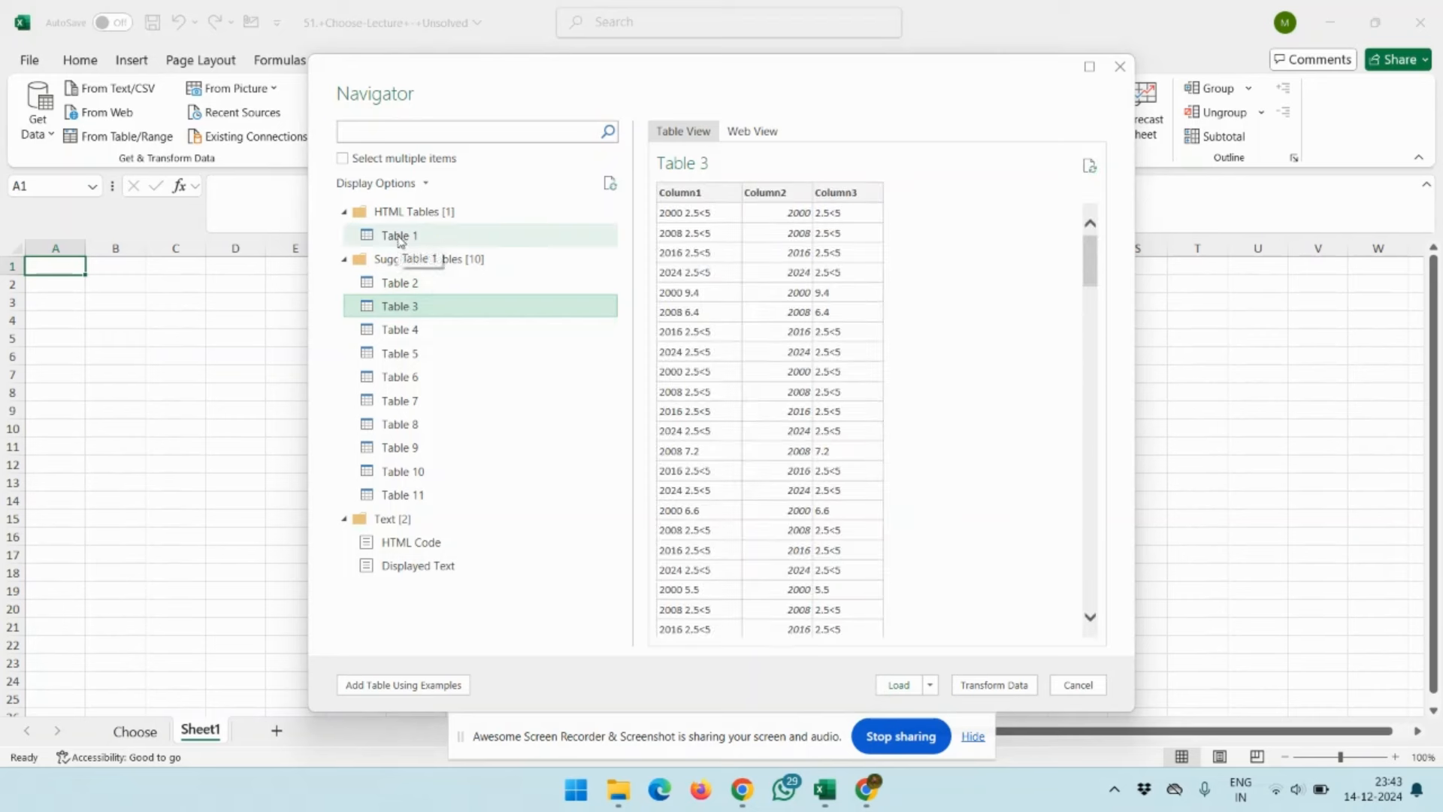
Load Table 1 into the workbook, check its full extent and dismiss the list of queries and connections
click(399, 239)
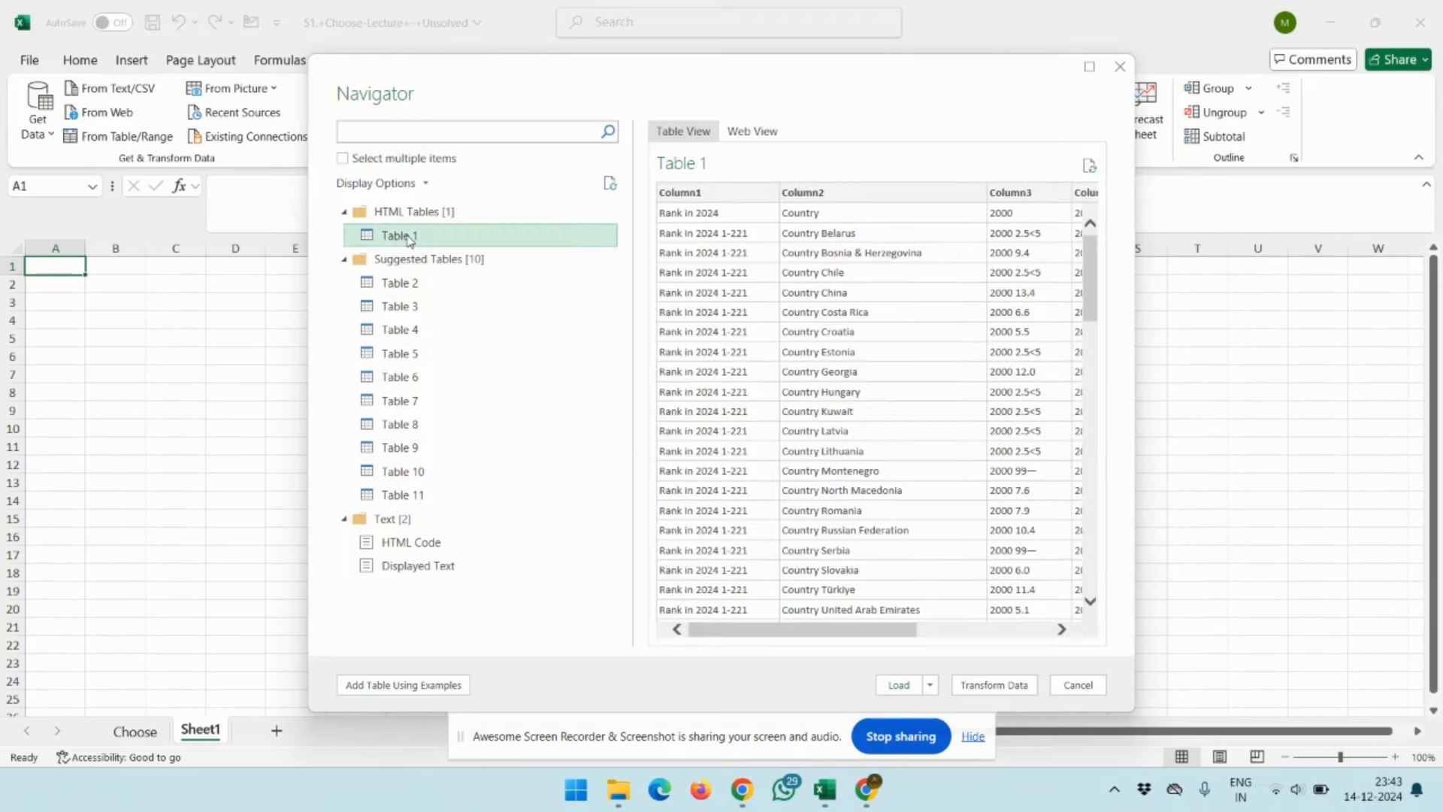
click(902, 687)
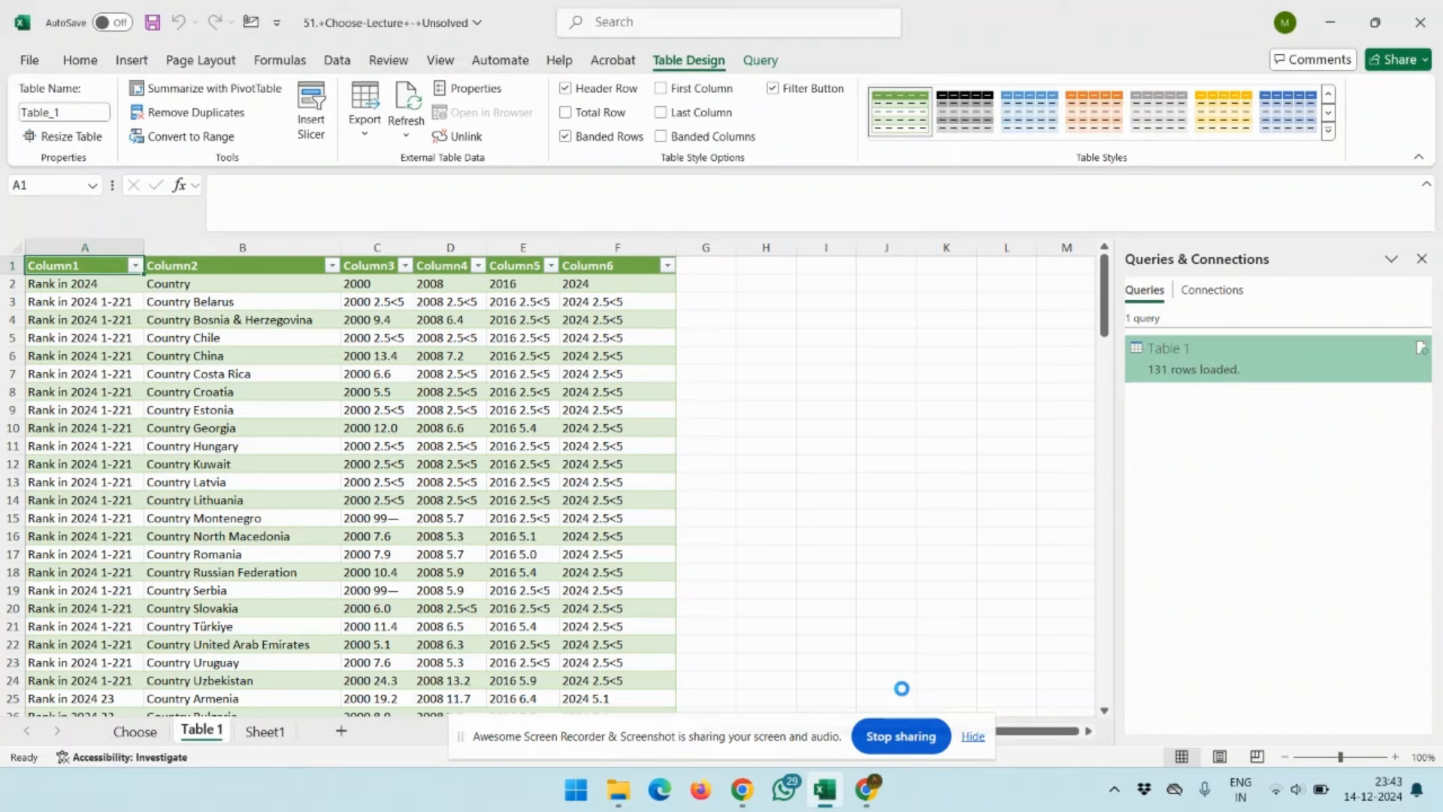
key(ctrl+shift+End)
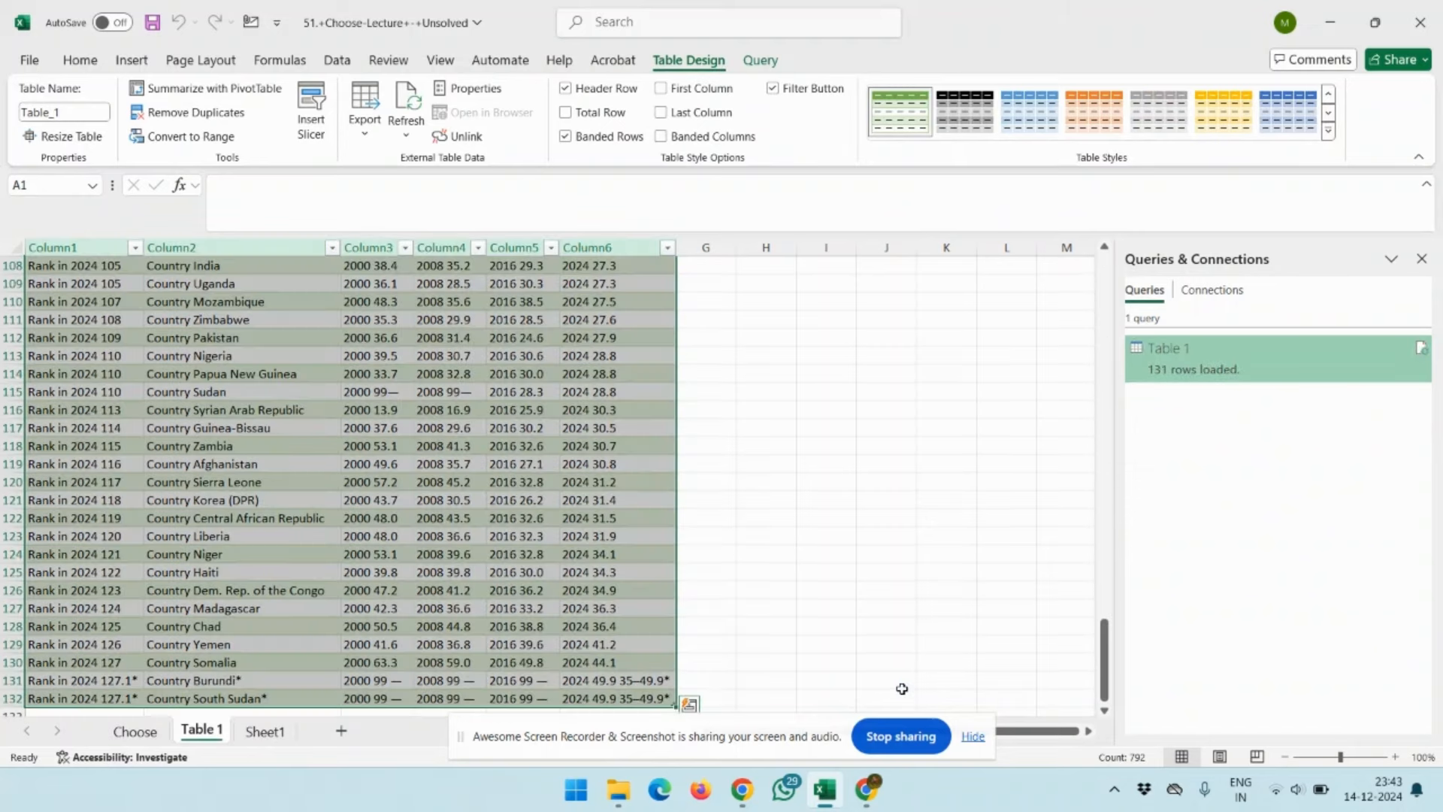
key(ctrl+BackSpace)
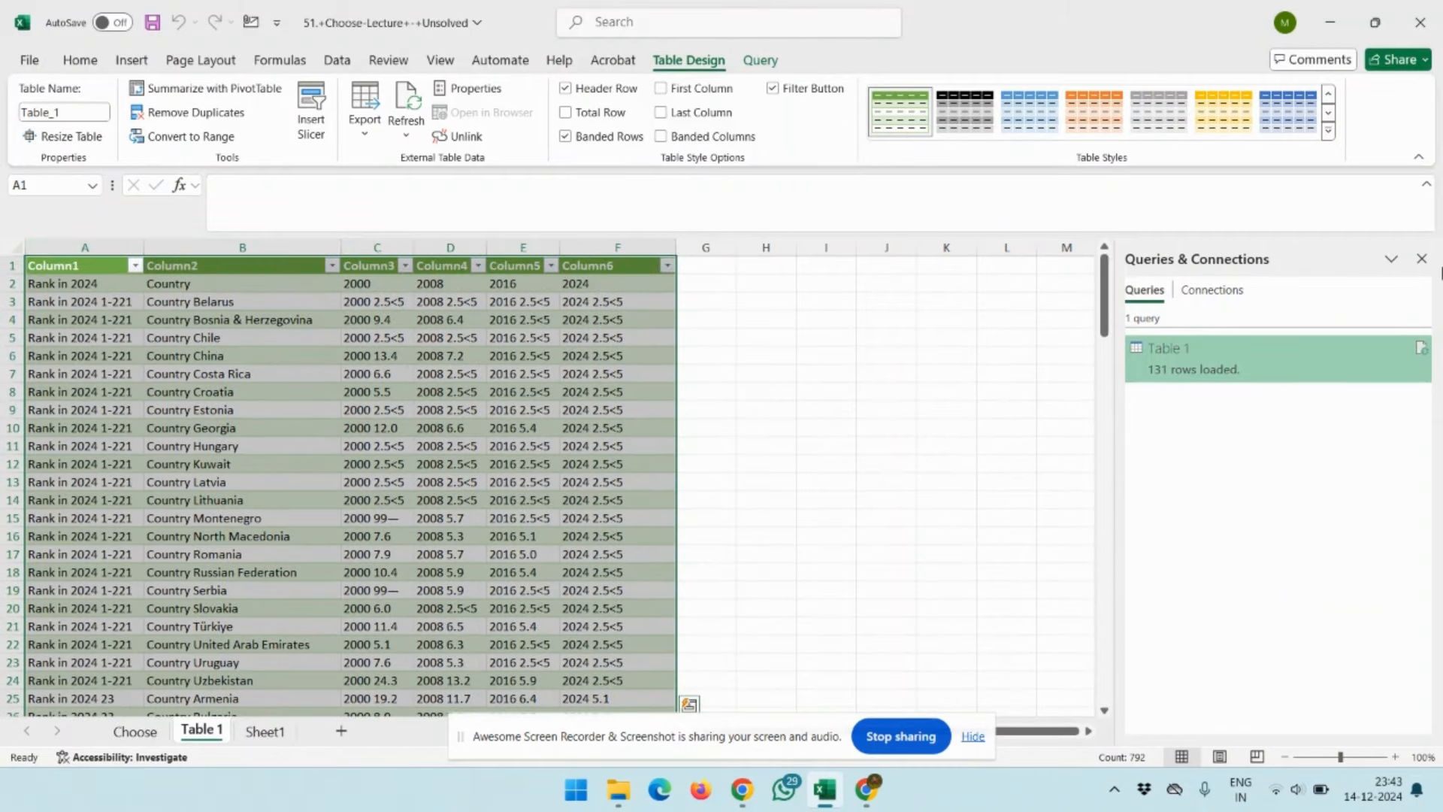
click(1422, 259)
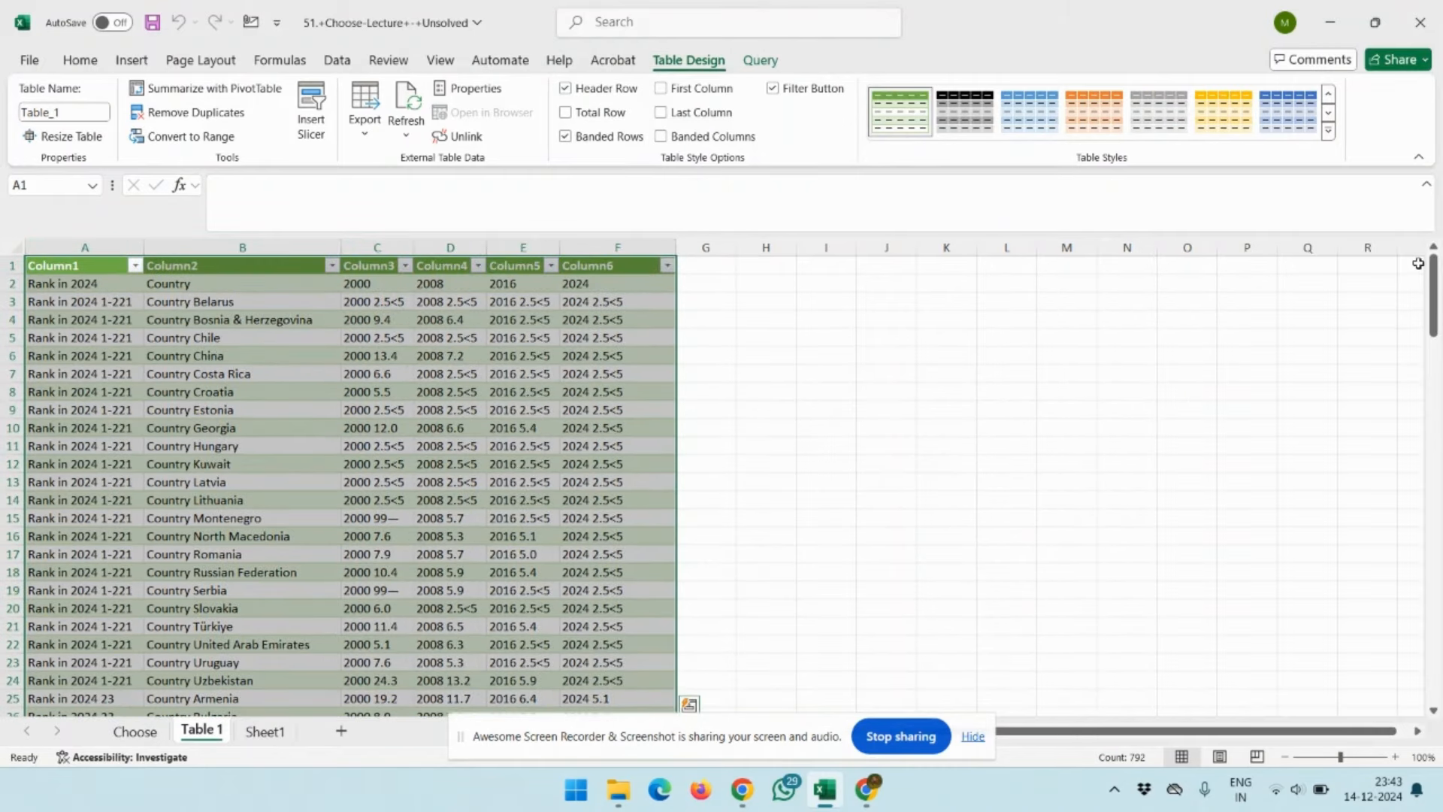
Select the loaded table's header row, Column1 to Column6, and remove its filter arrows
click(473, 297)
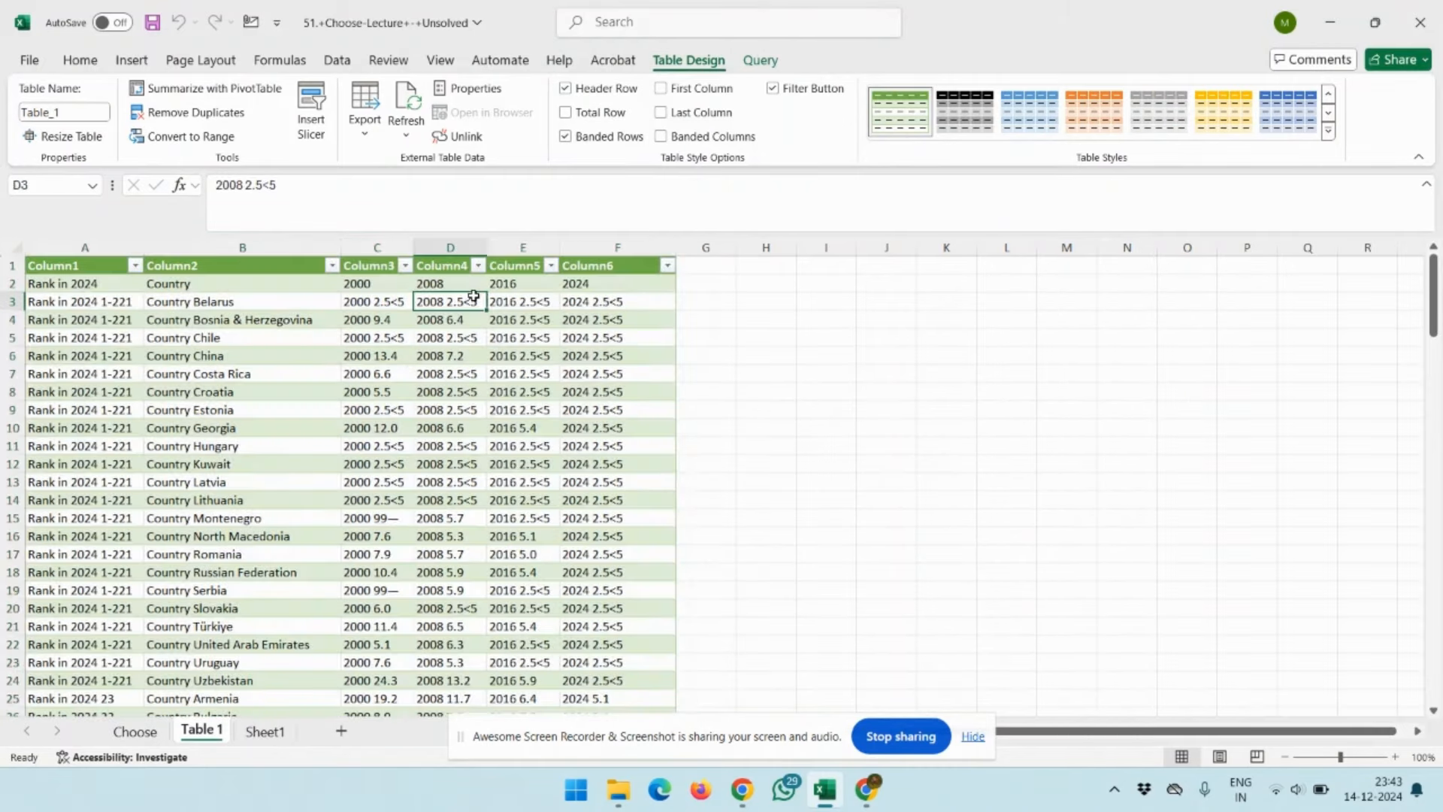
key(Up)
key(Right)
key(Right)
key(Right)
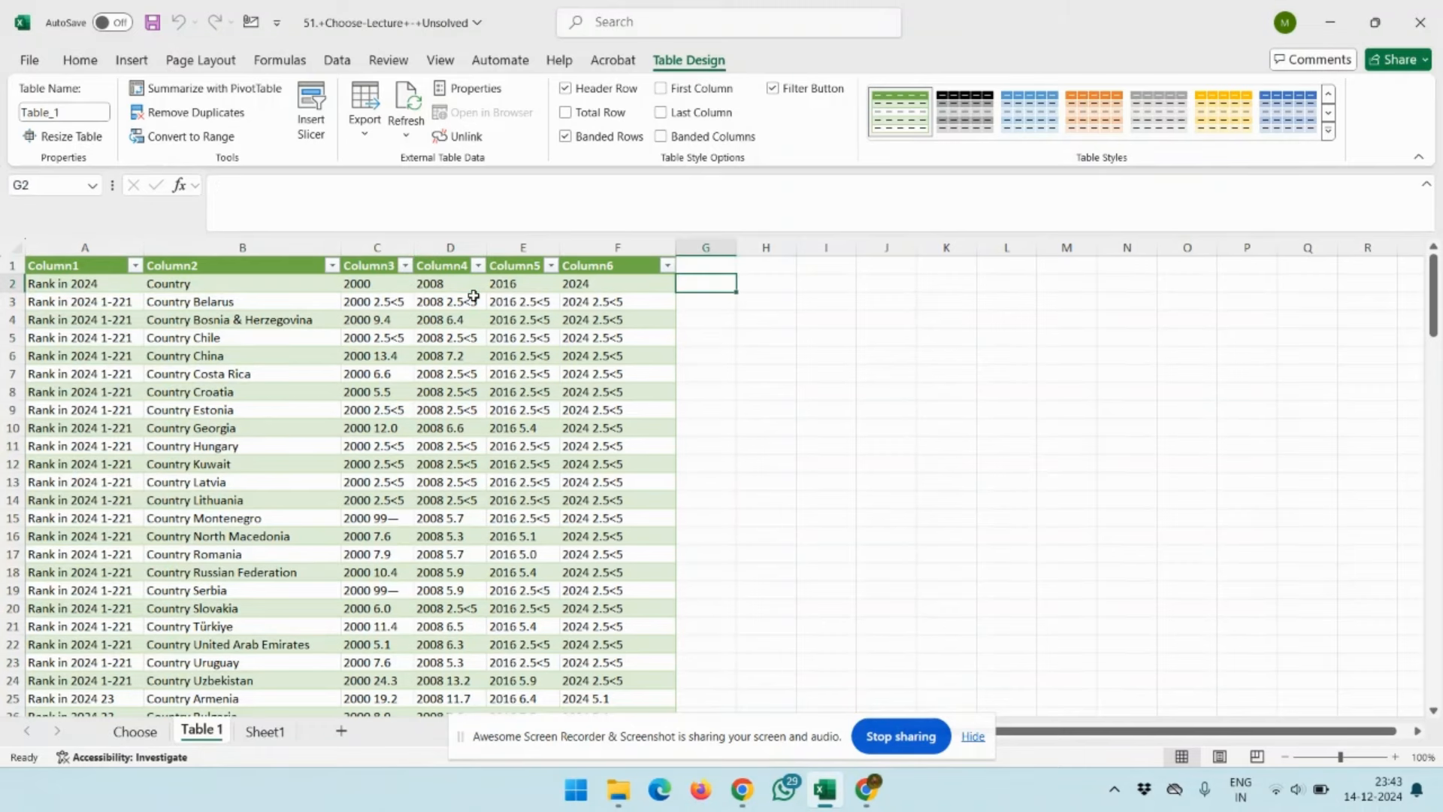
key(Left)
key(shift+Home)
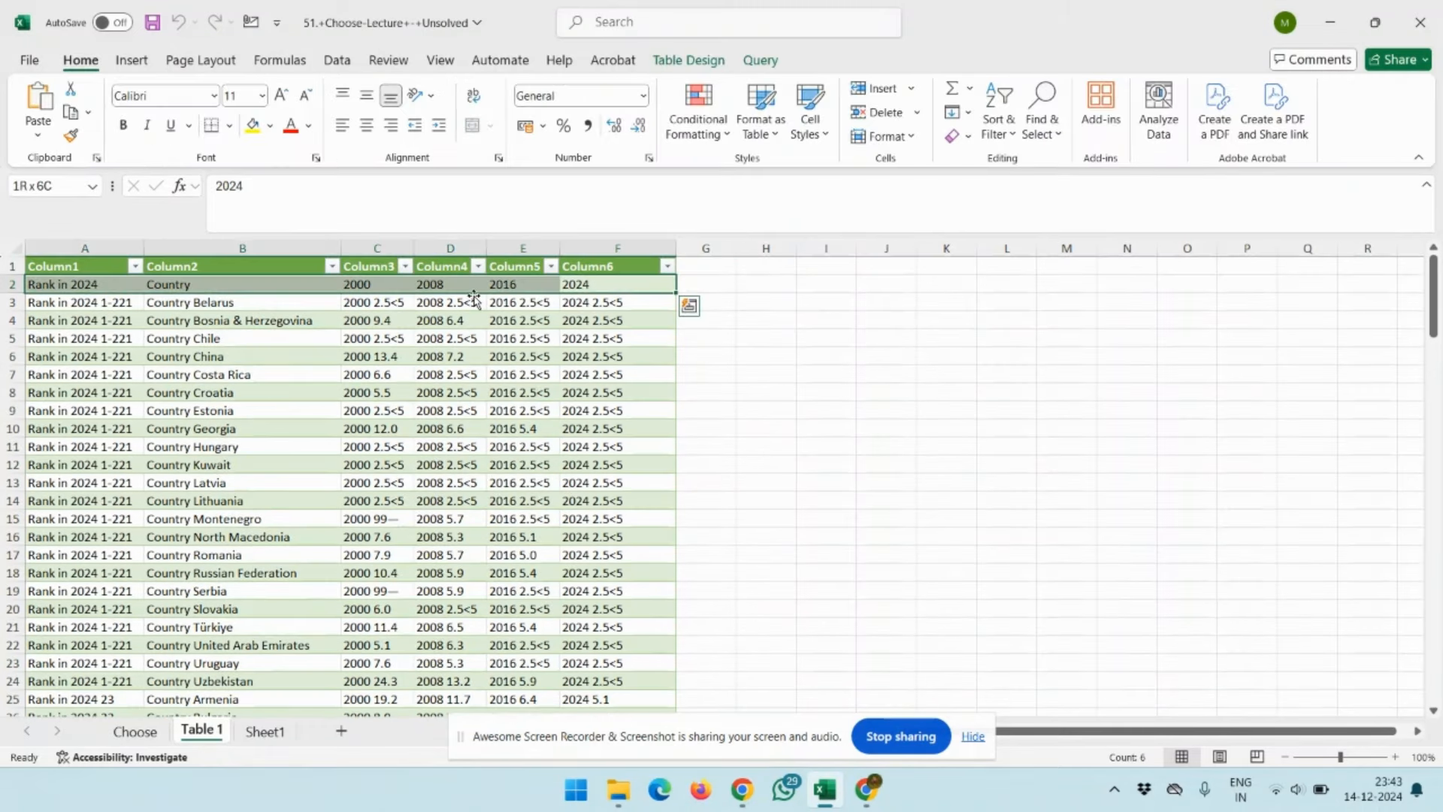
key(shift+Up)
key(Up)
key(ctrl+shift+Left)
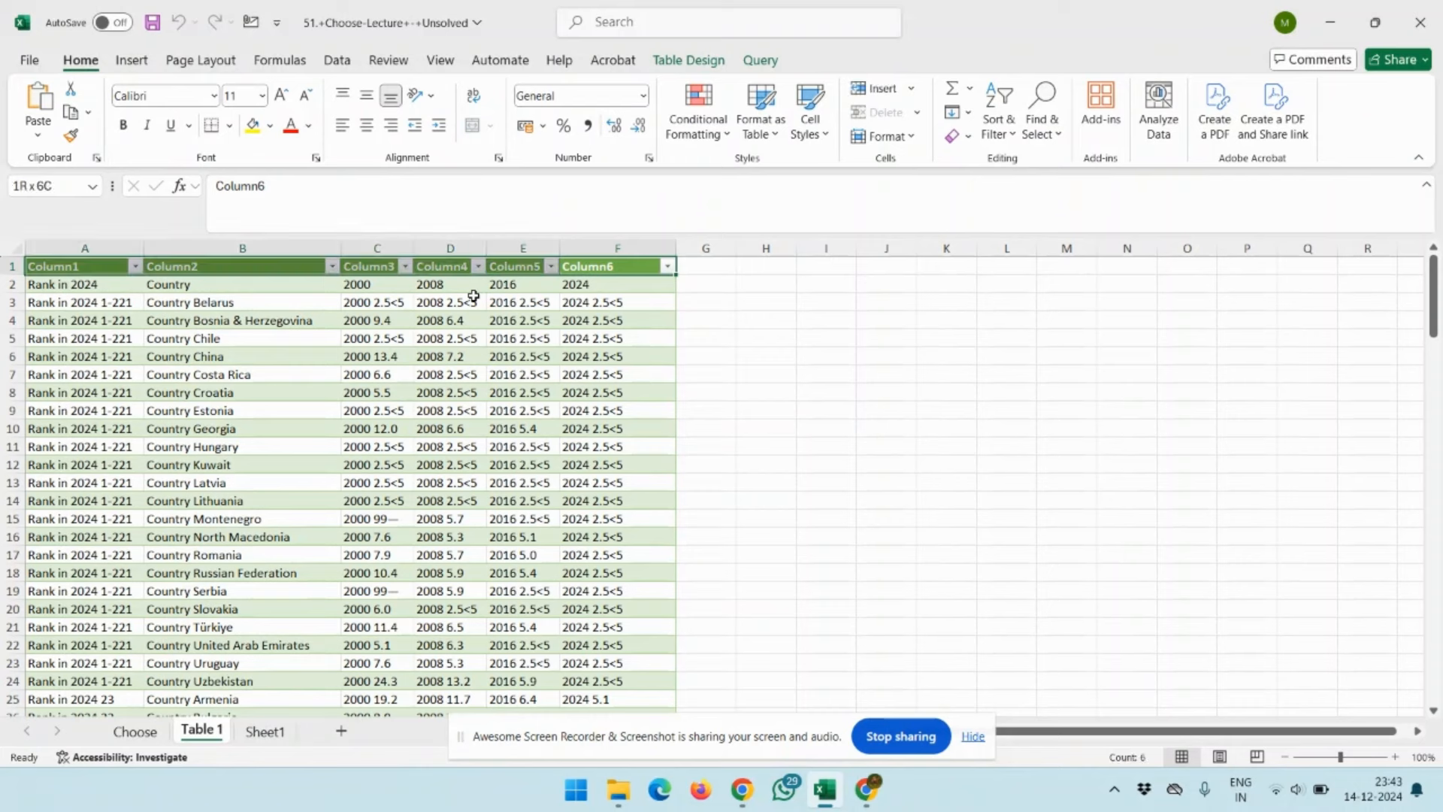
key(ctrl+shift+l)
key(Down)
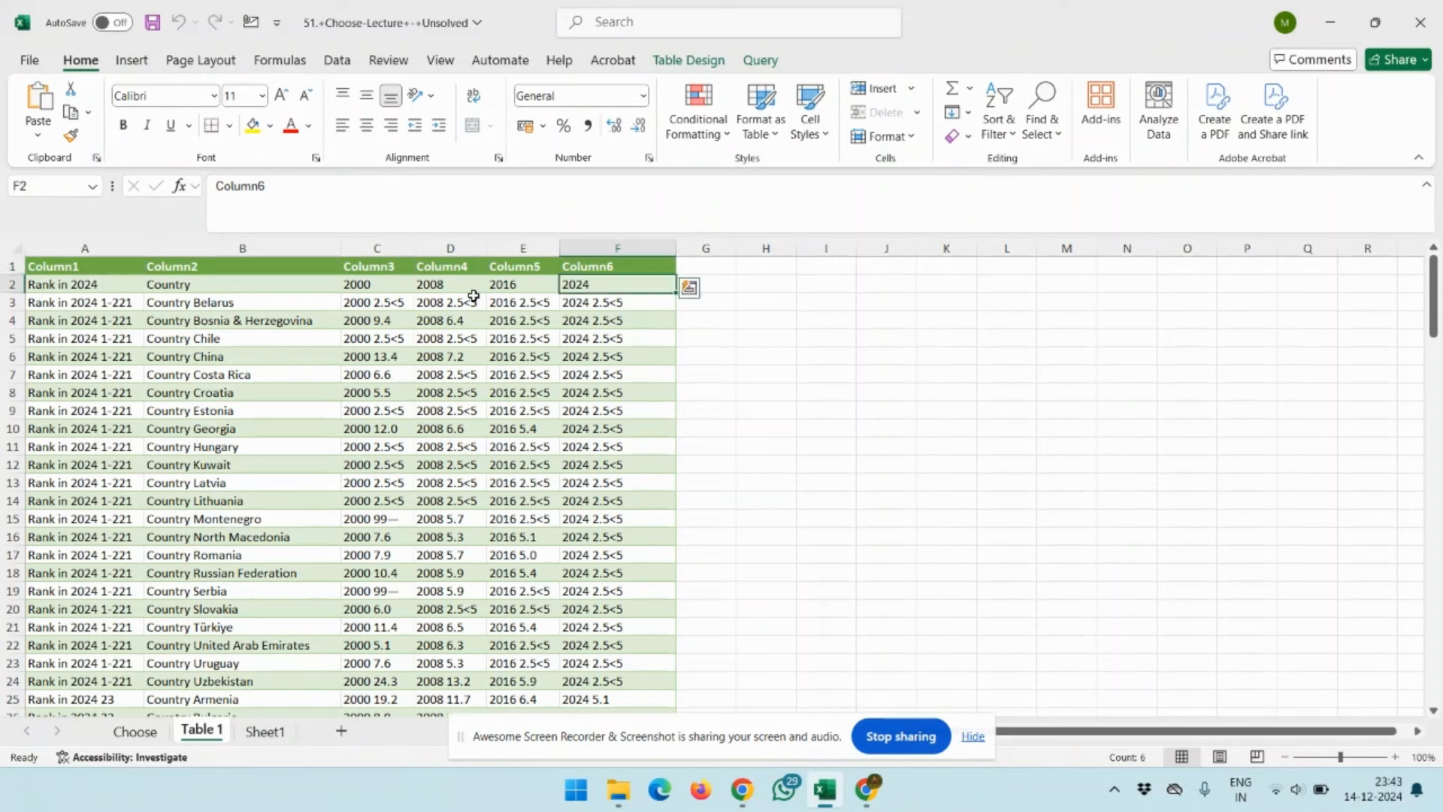
key(Up)
key(ctrl+shift+Left)
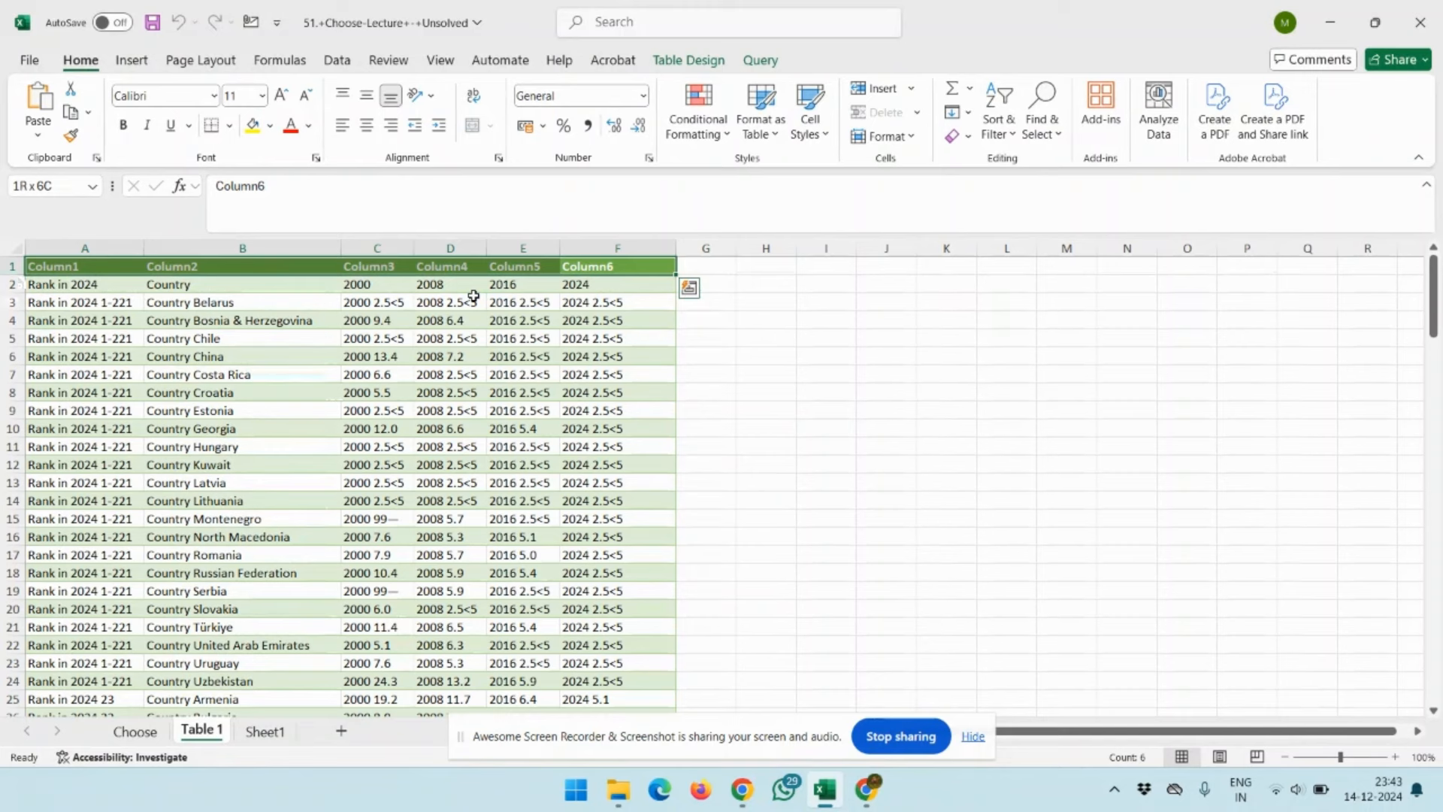
key(ctrl+shift+Right)
key(Left)
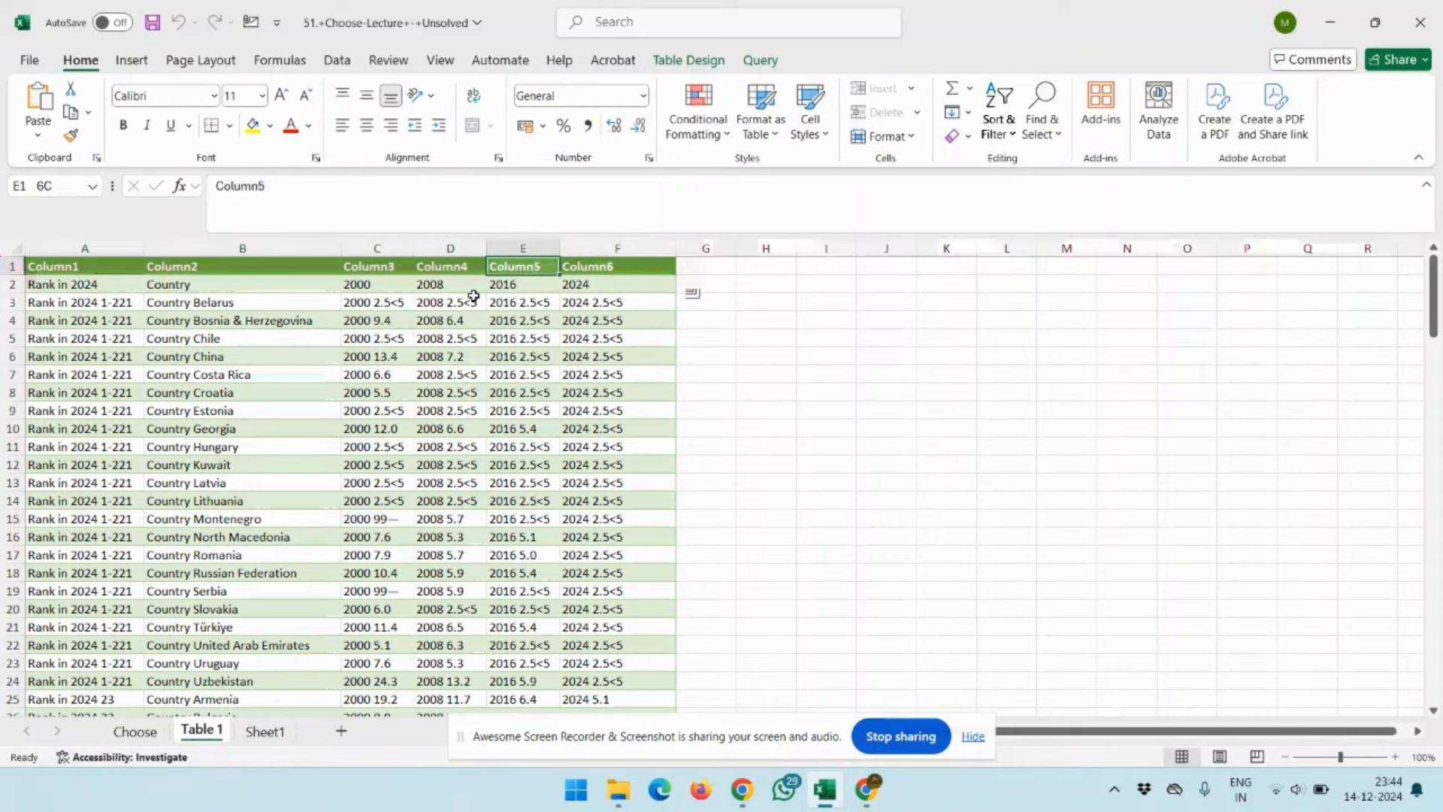
key(Home)
key(Down)
key(Up)
key(Down)
key(ctrl+shift+Right)
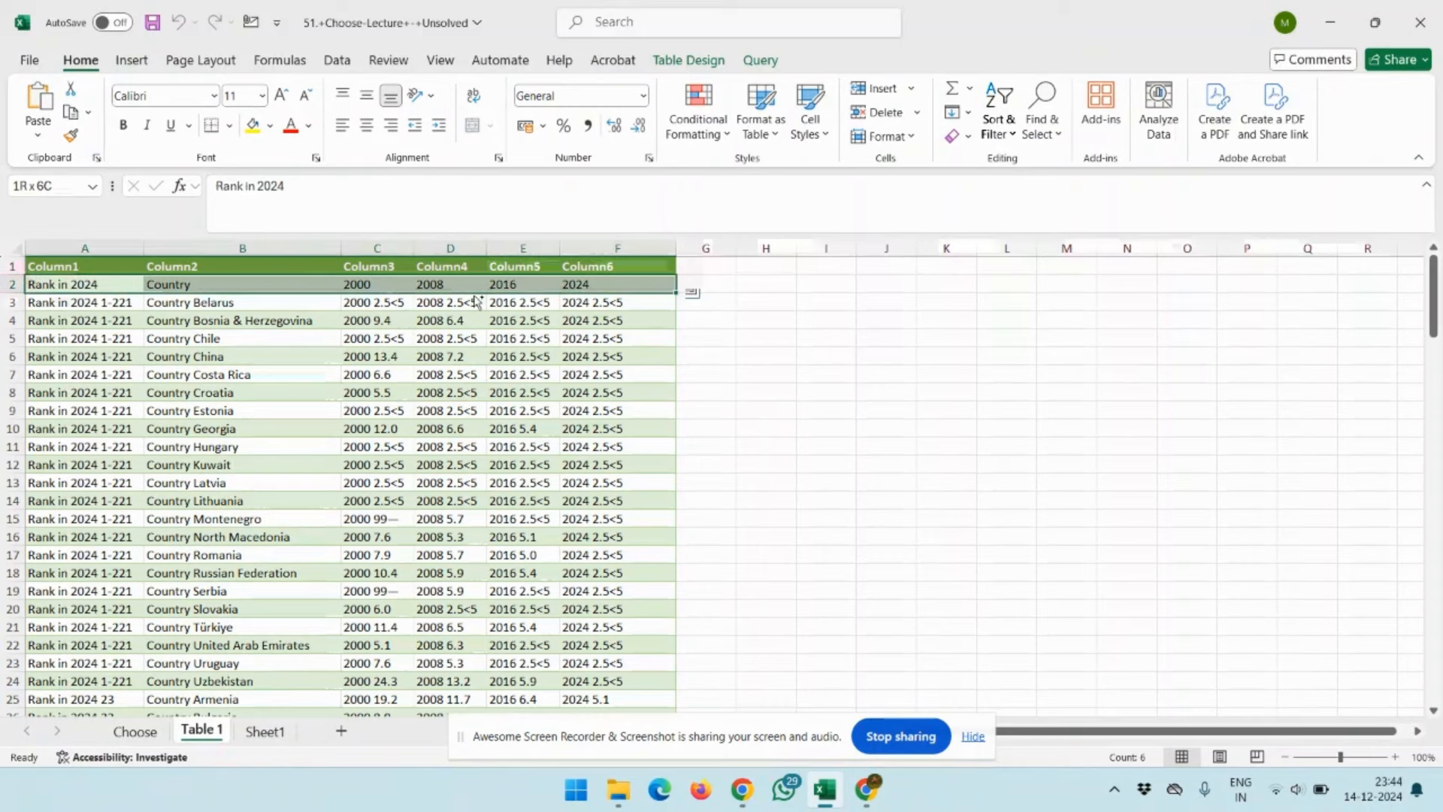
key(ctrl+shift+Down)
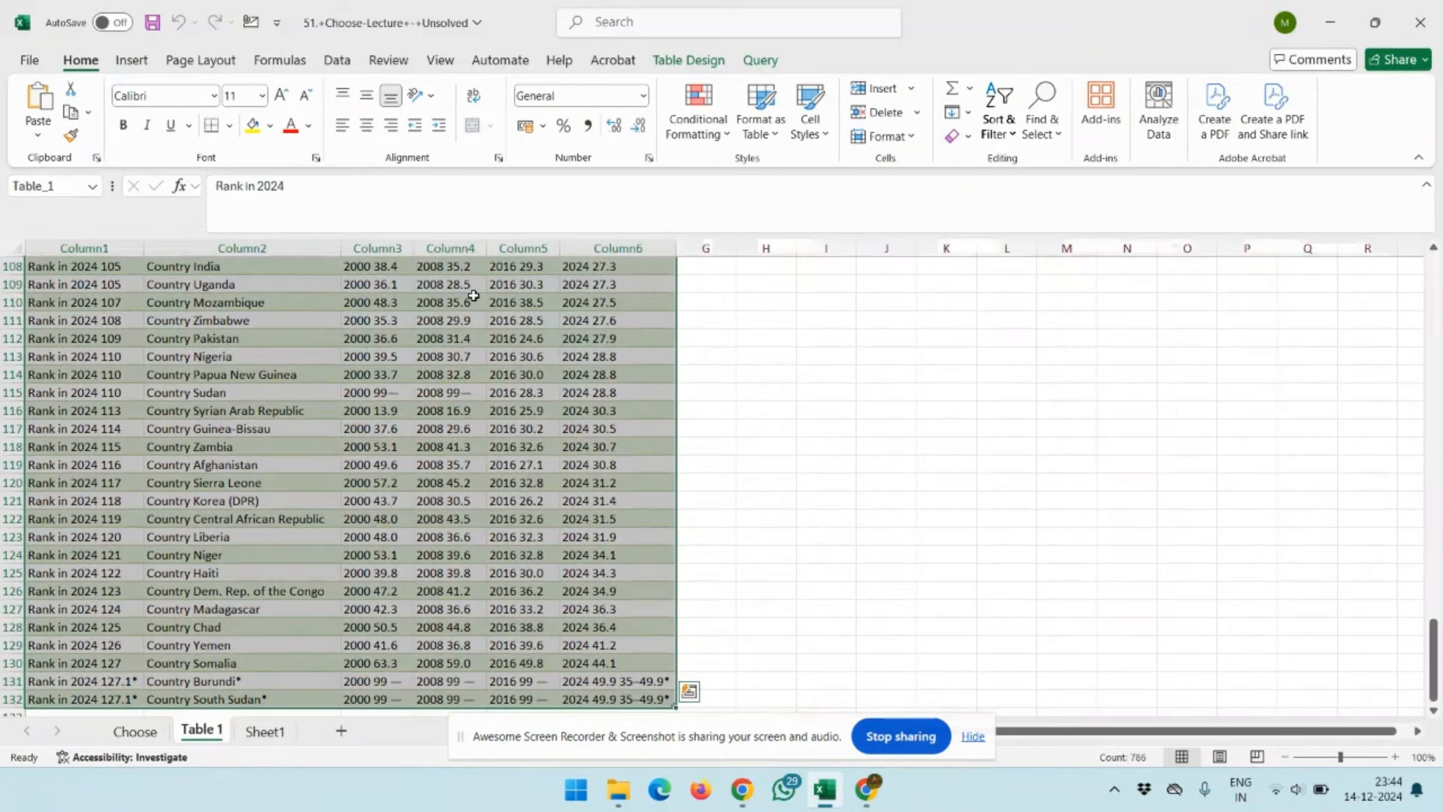
click(133, 64)
click(81, 62)
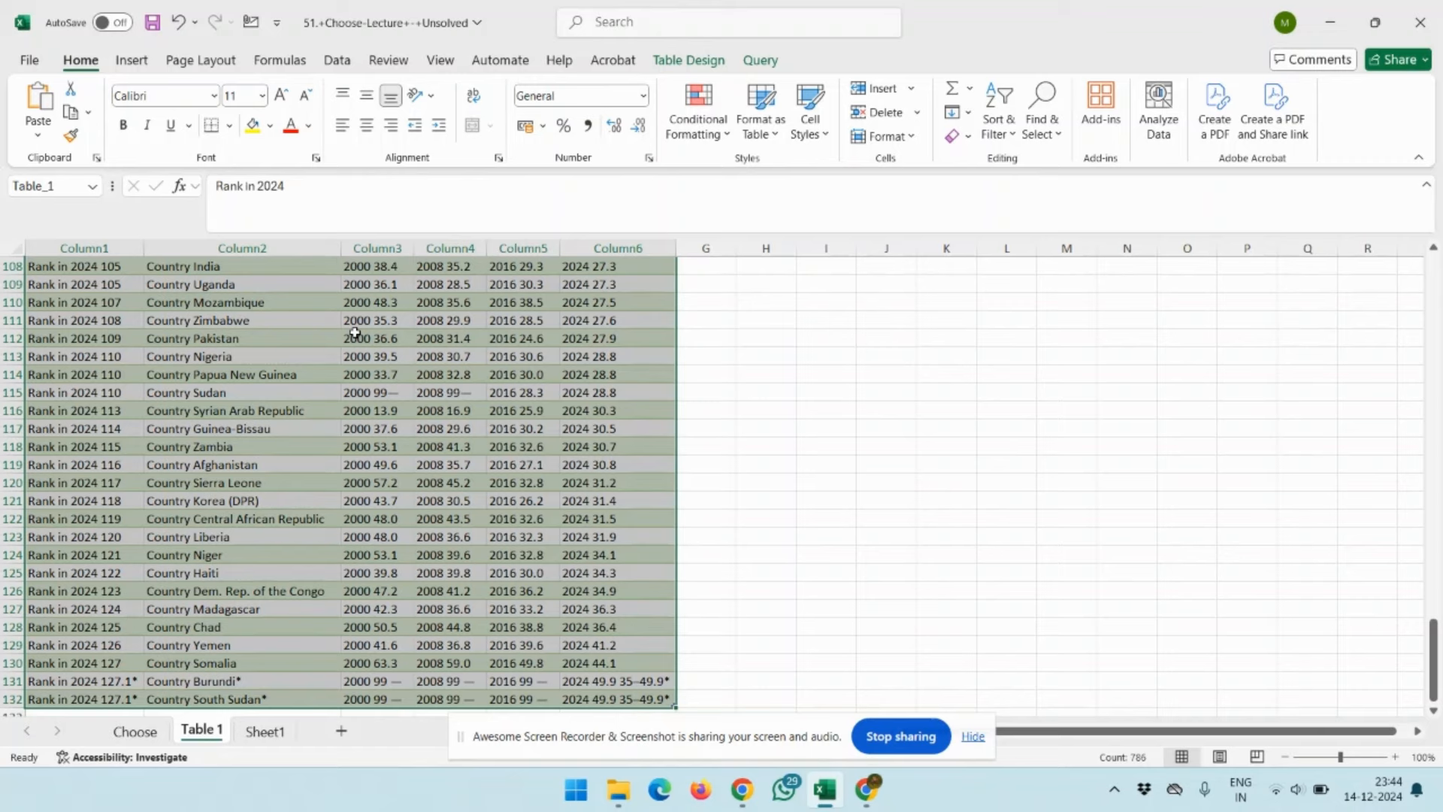
scroll(433, 370, up, 6)
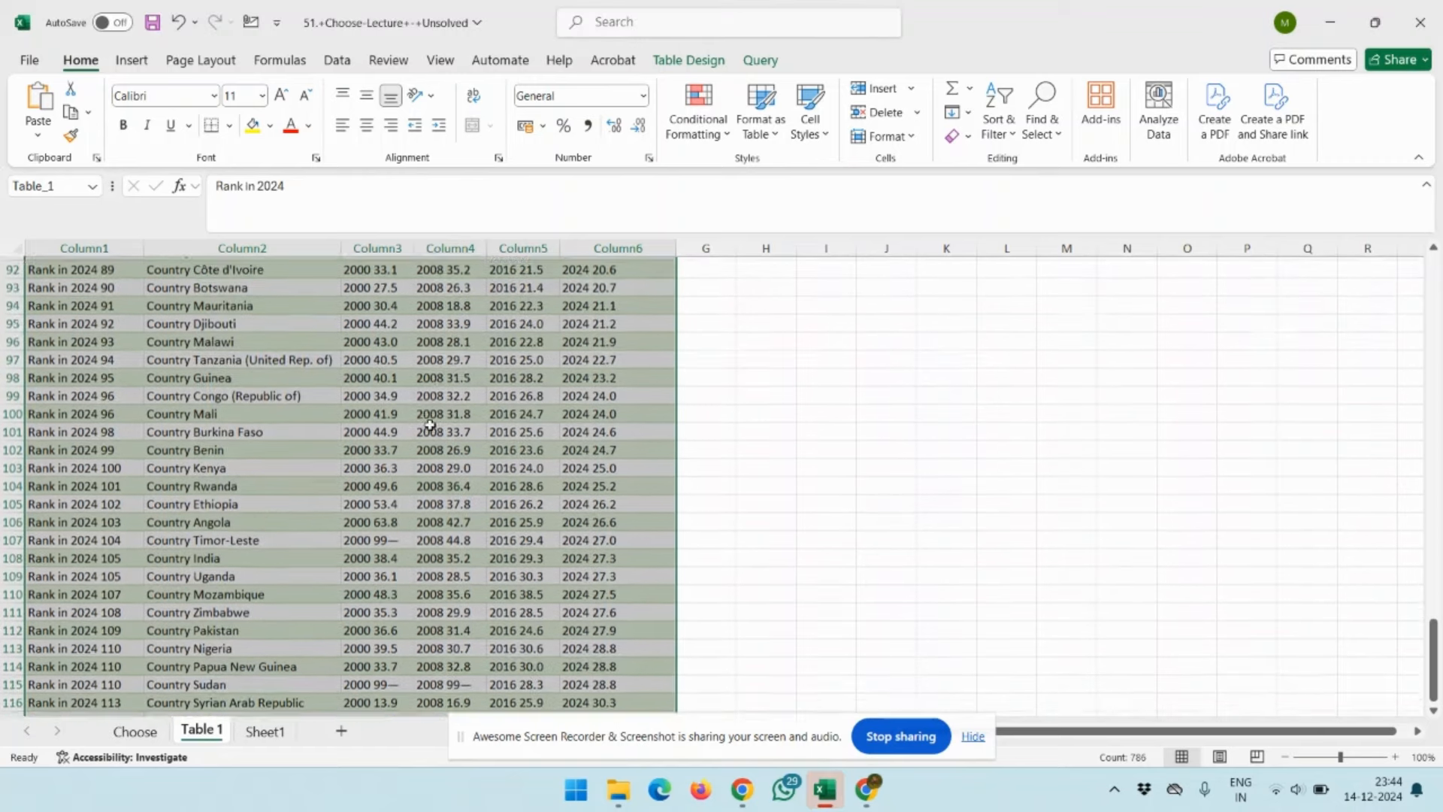
click(413, 368)
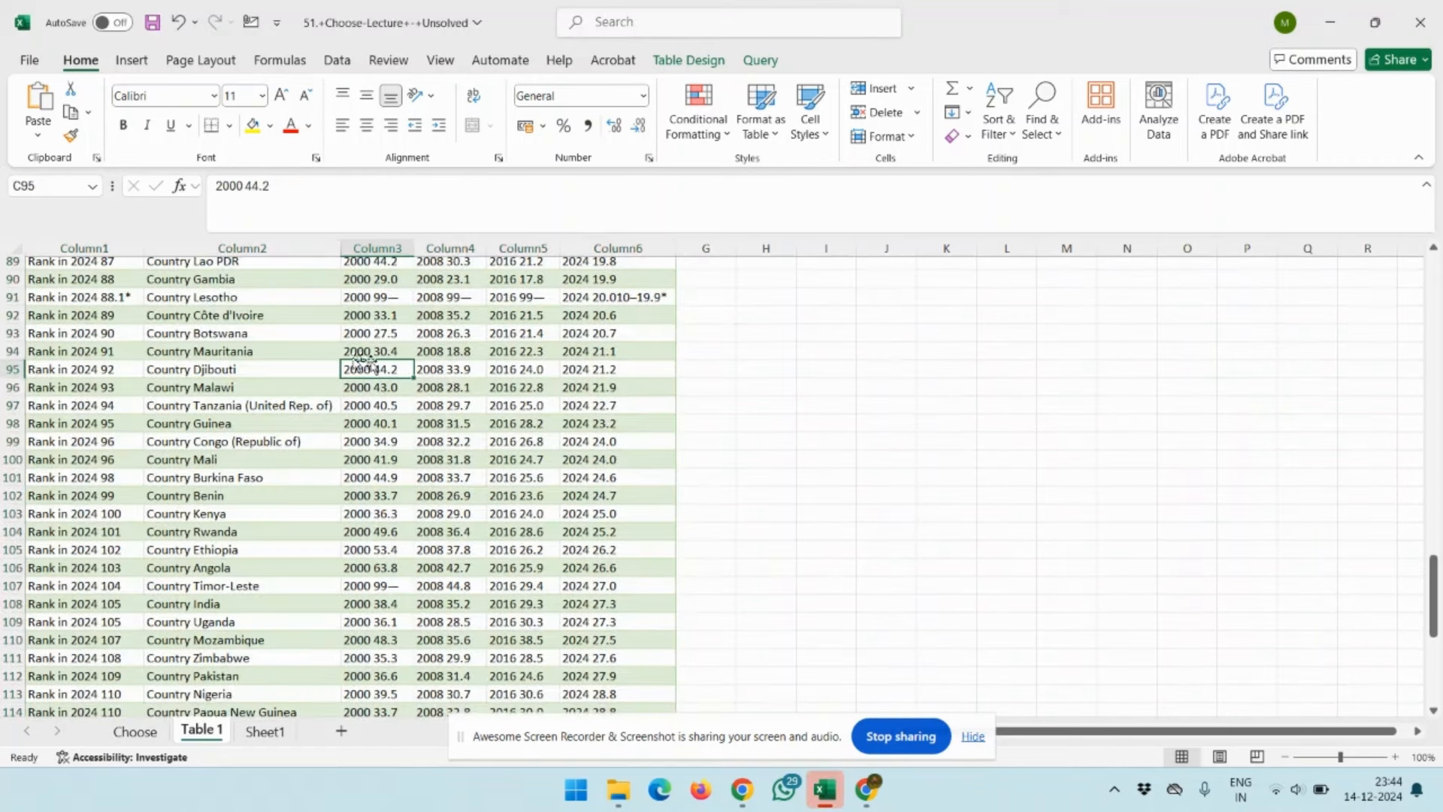
Select row 2 of the table across all six columns and turn the table's filter arrows back on
key(ctrl+Up)
key(Down)
key(Left)
key(Left)
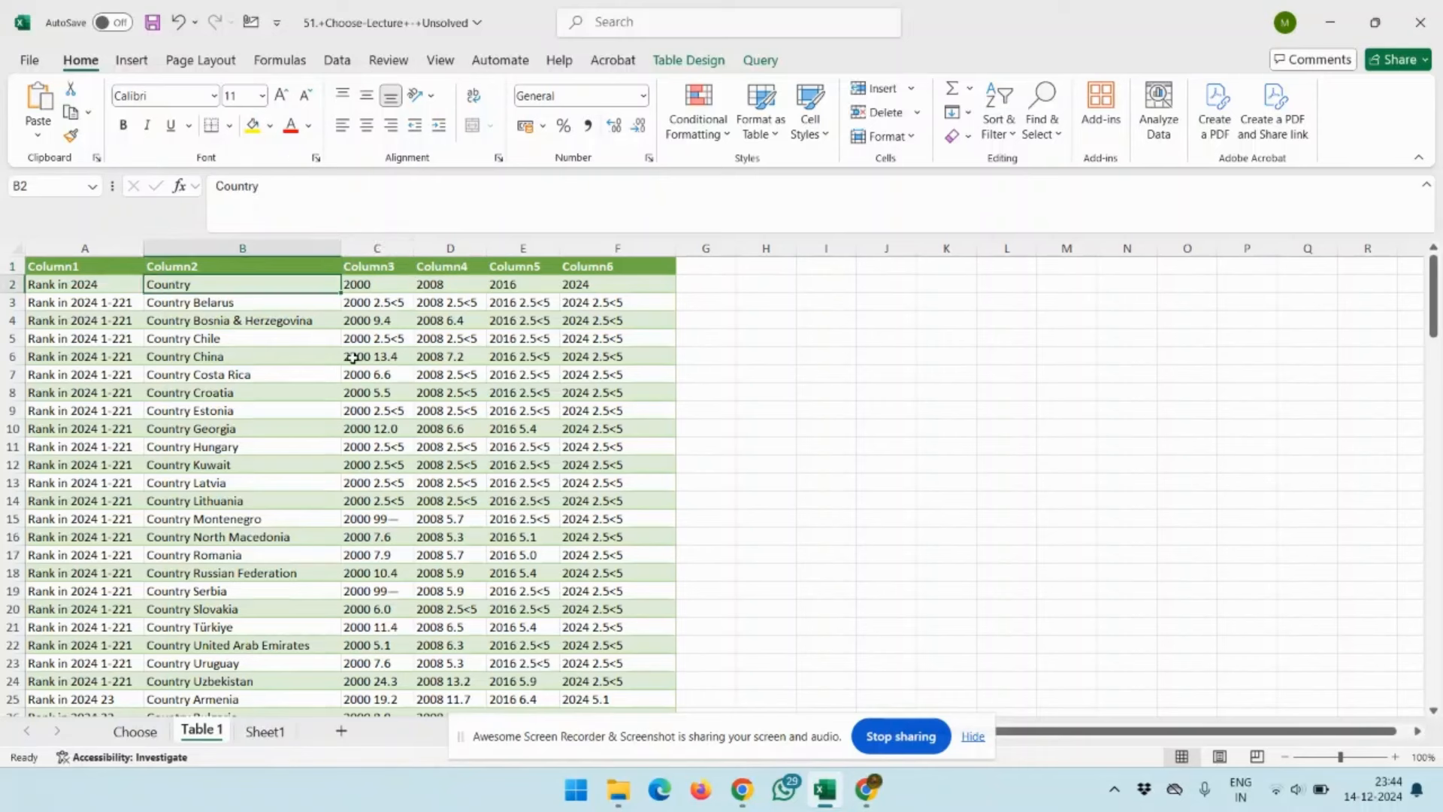
key(ctrl+shift+Right)
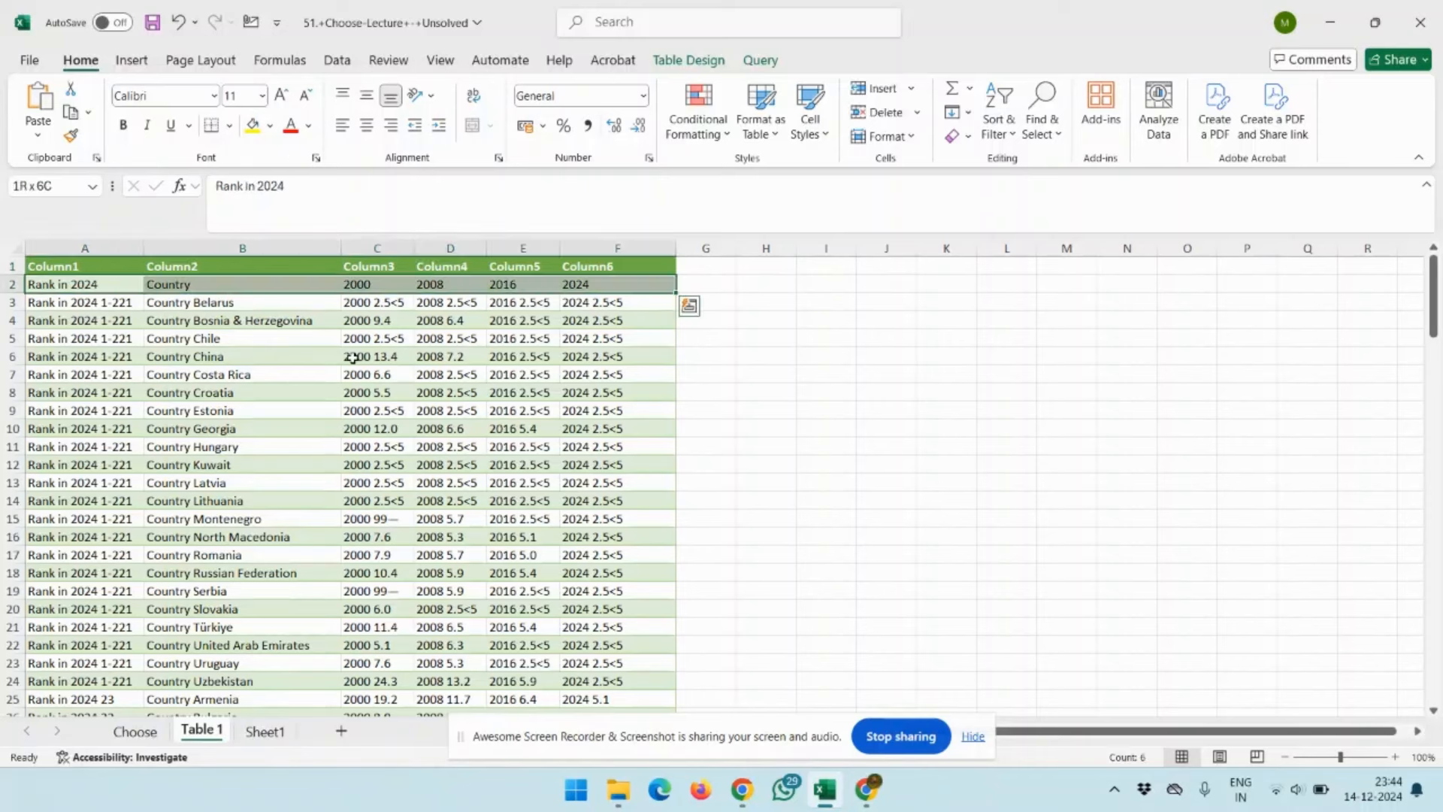
key(ctrl+shift+l)
key(ctrl+shift+Left)
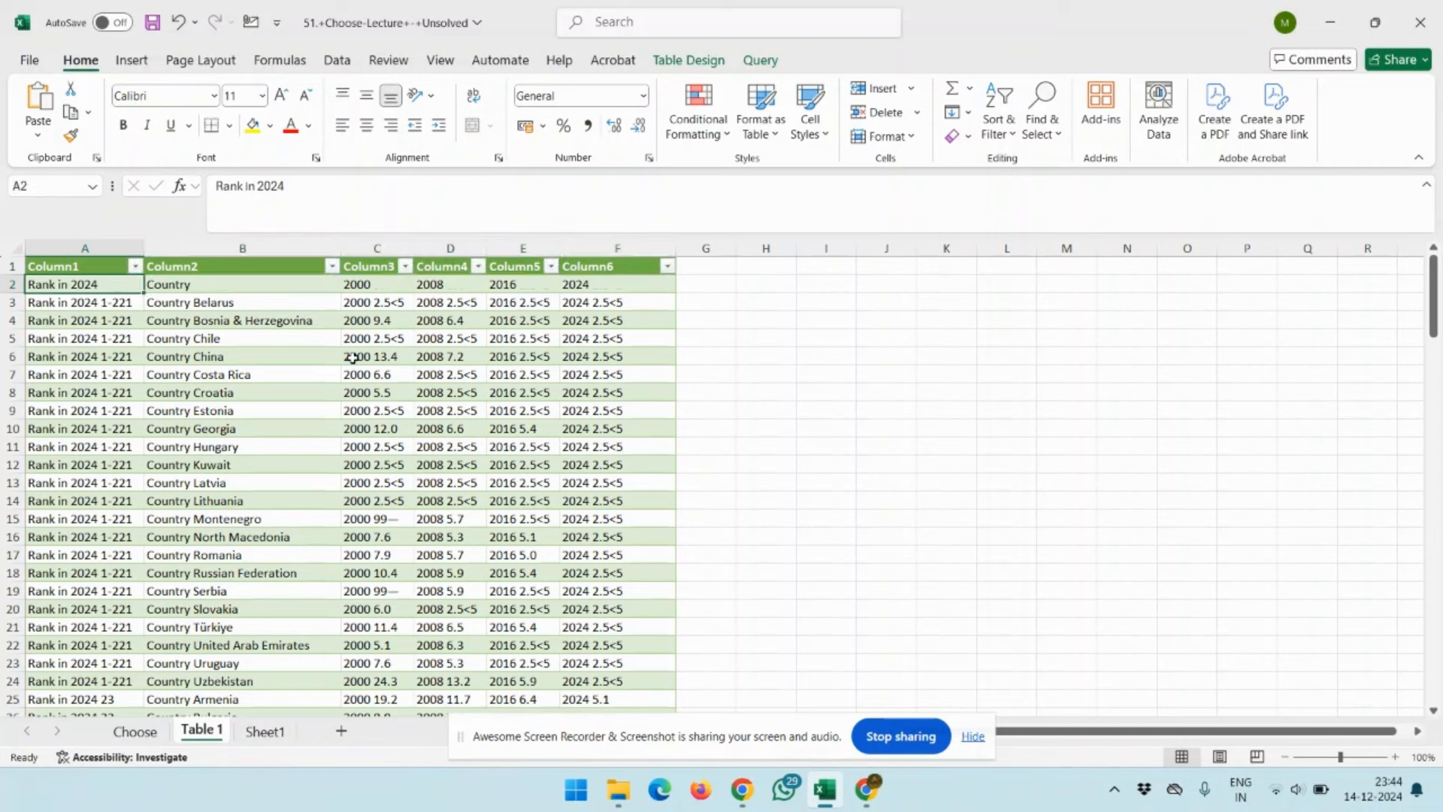
Move the row 2 labels Rank in 2024, Country, 2000, 2008, 2016 and 2024 into the header row, replacing Column1 to Column6
key(shift+Right)
key(shift+Right)
key(shift+Right)
key(shift+Right)
key(shift+Right)
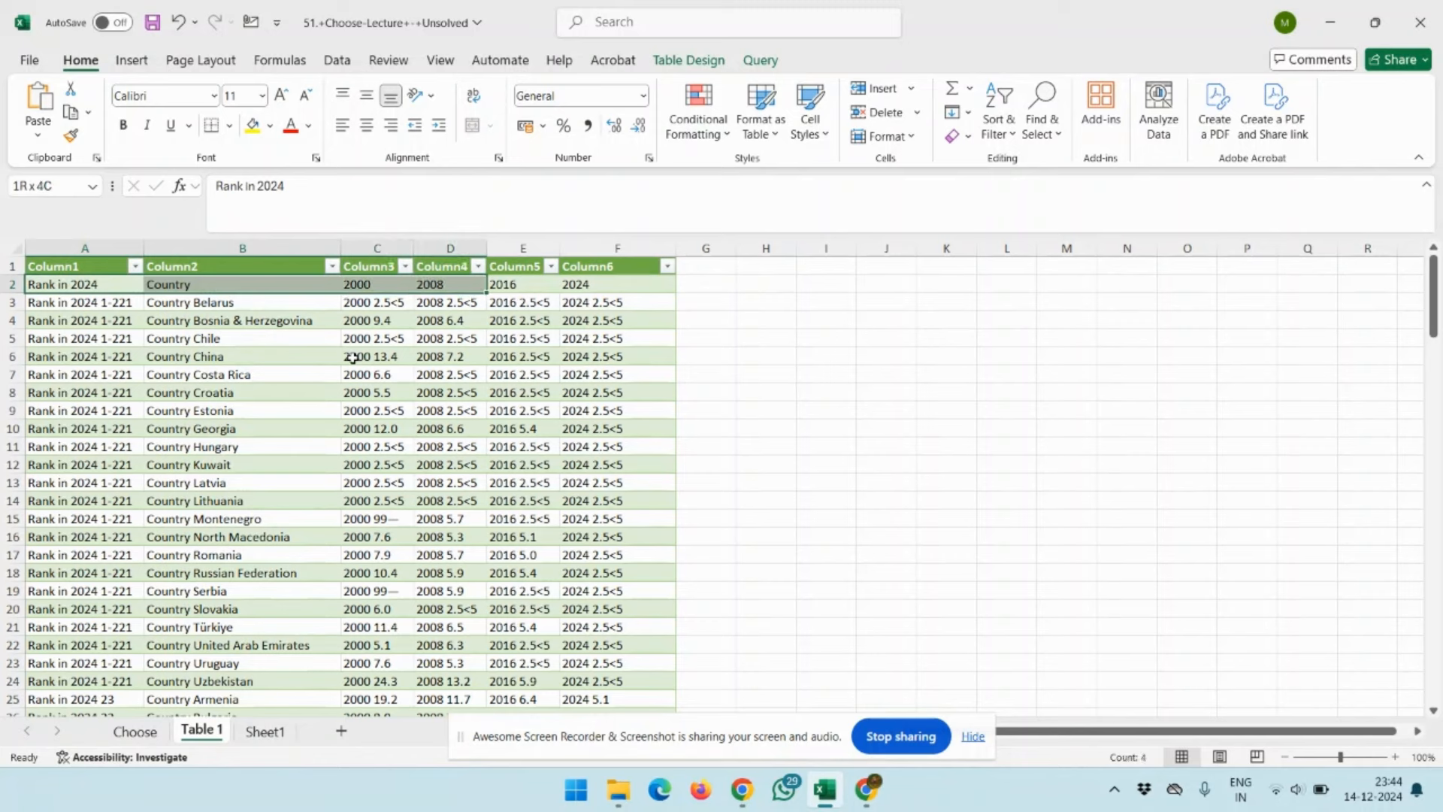
key(ctrl+c)
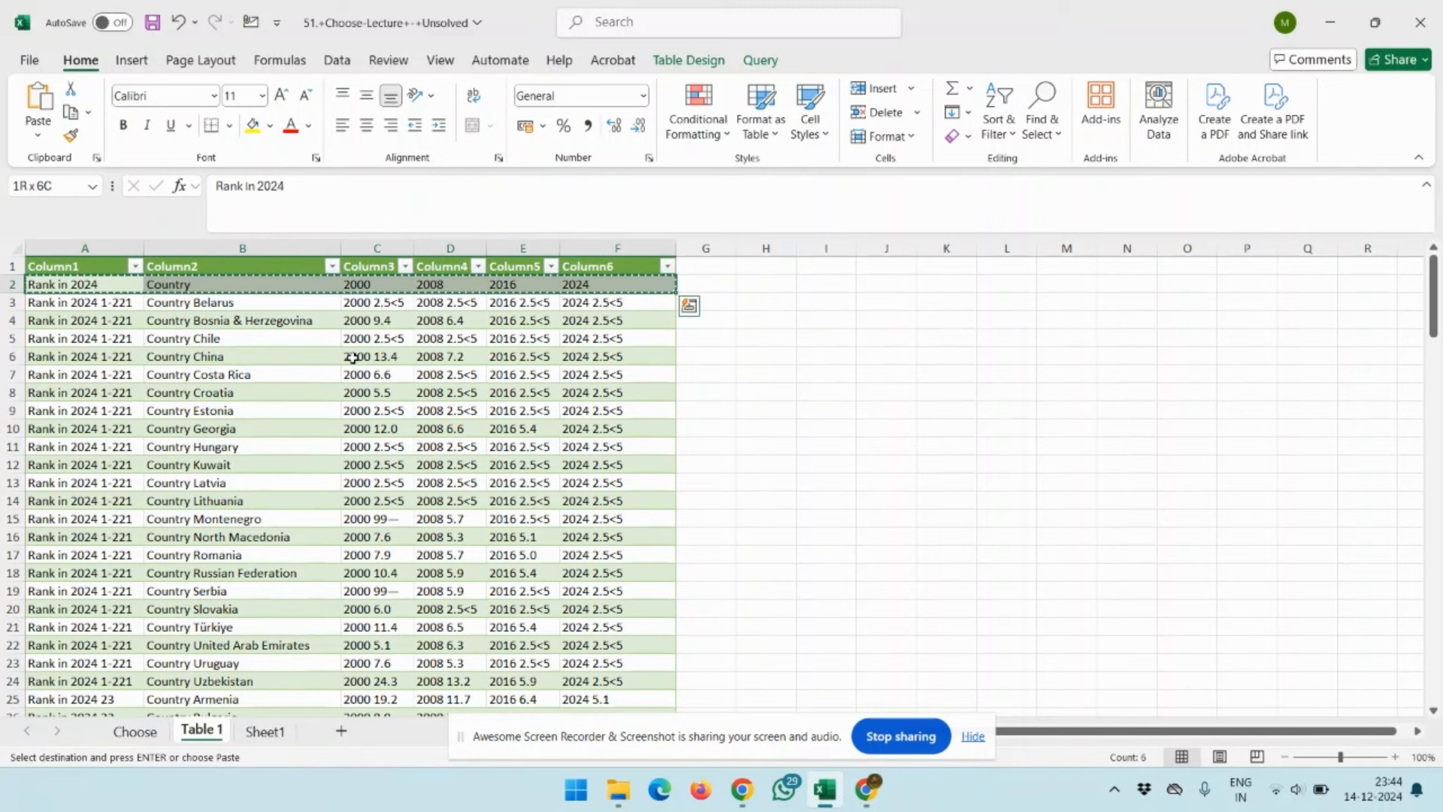
key(ctrl+q)
key(Escape)
key(Up)
key(ctrl+v)
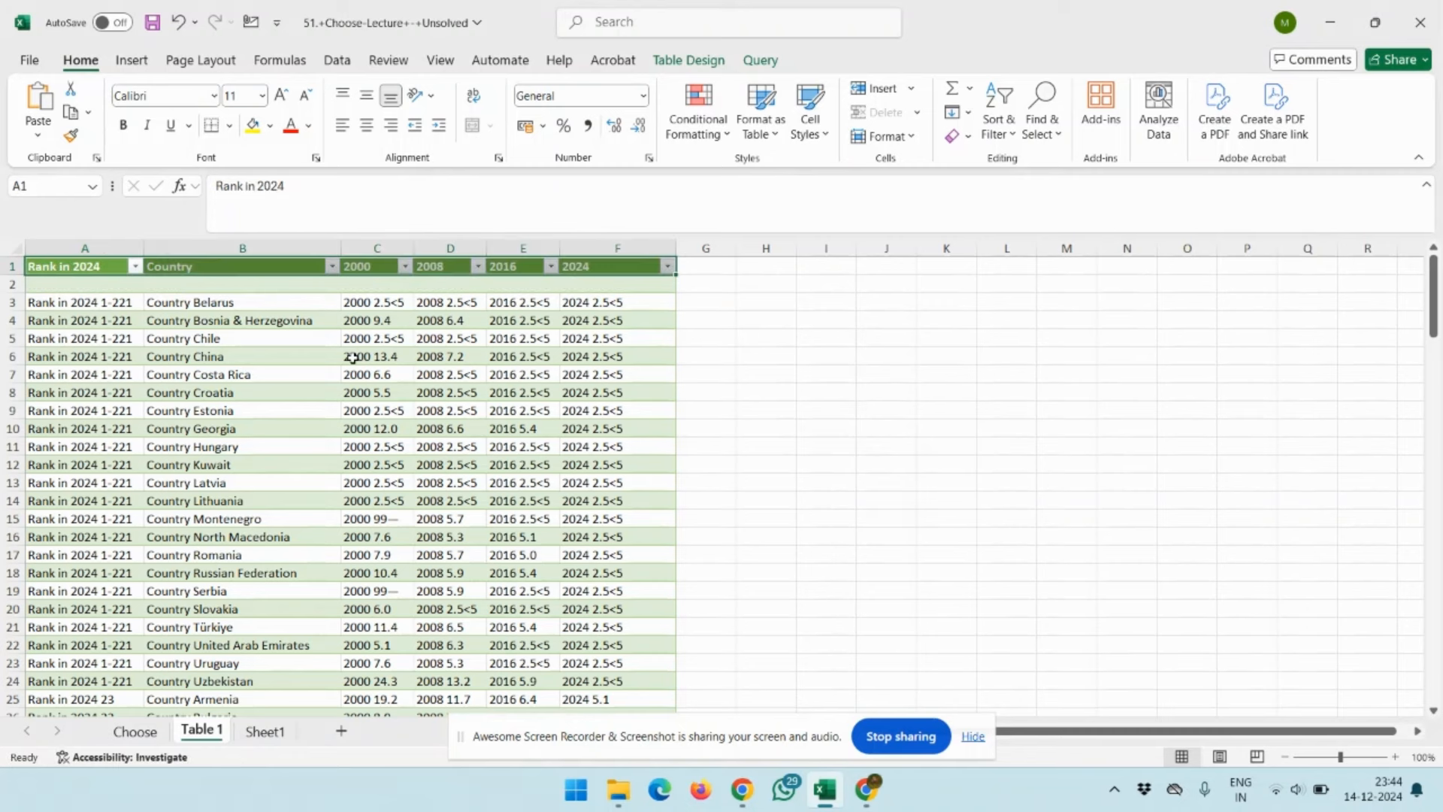
Delete the emptied row 2 across all six columns of the table
key(Down)
key(shift+Right)
key(shift+Right)
key(shift+Right)
key(shift+Right)
key(shift+Right)
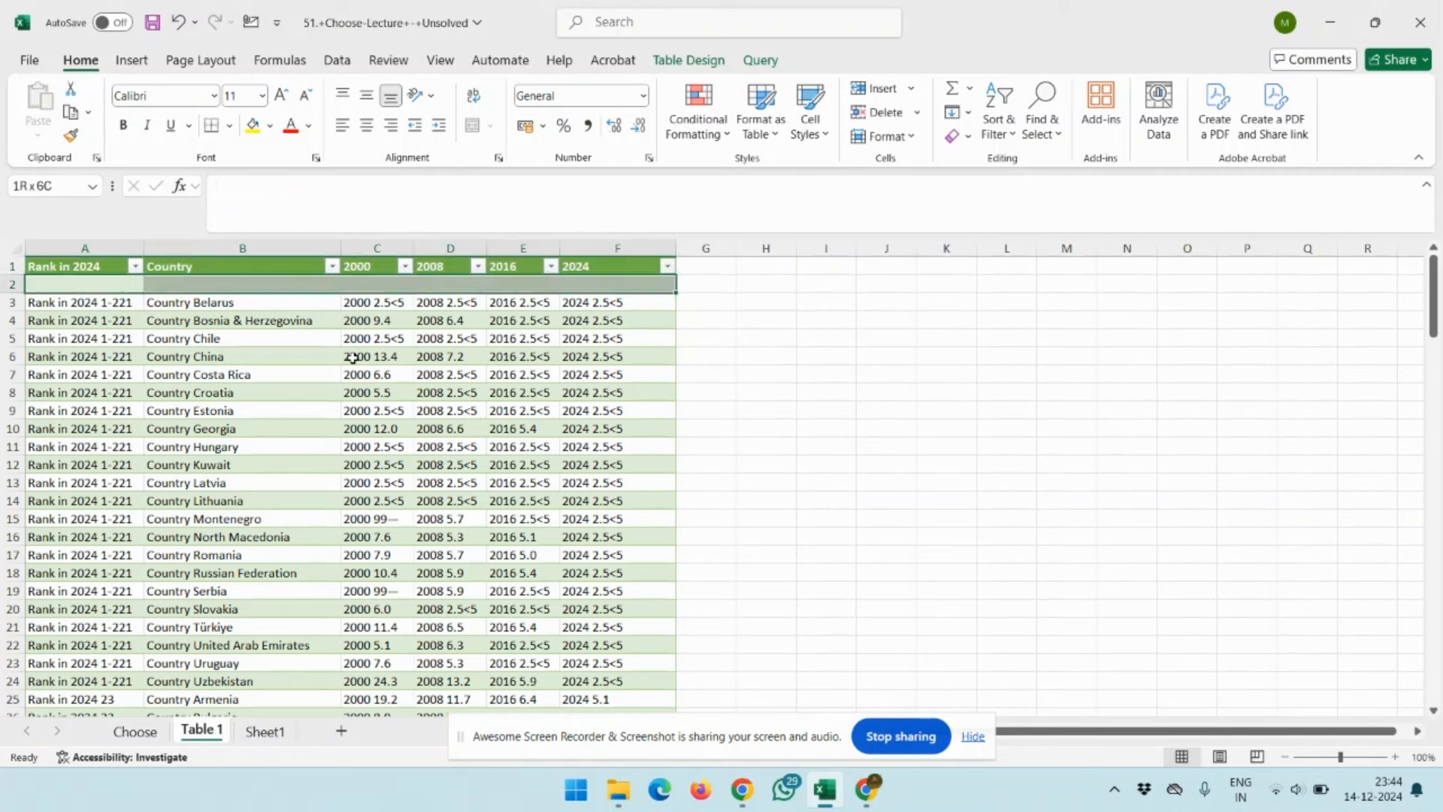
key(ctrl+minus)
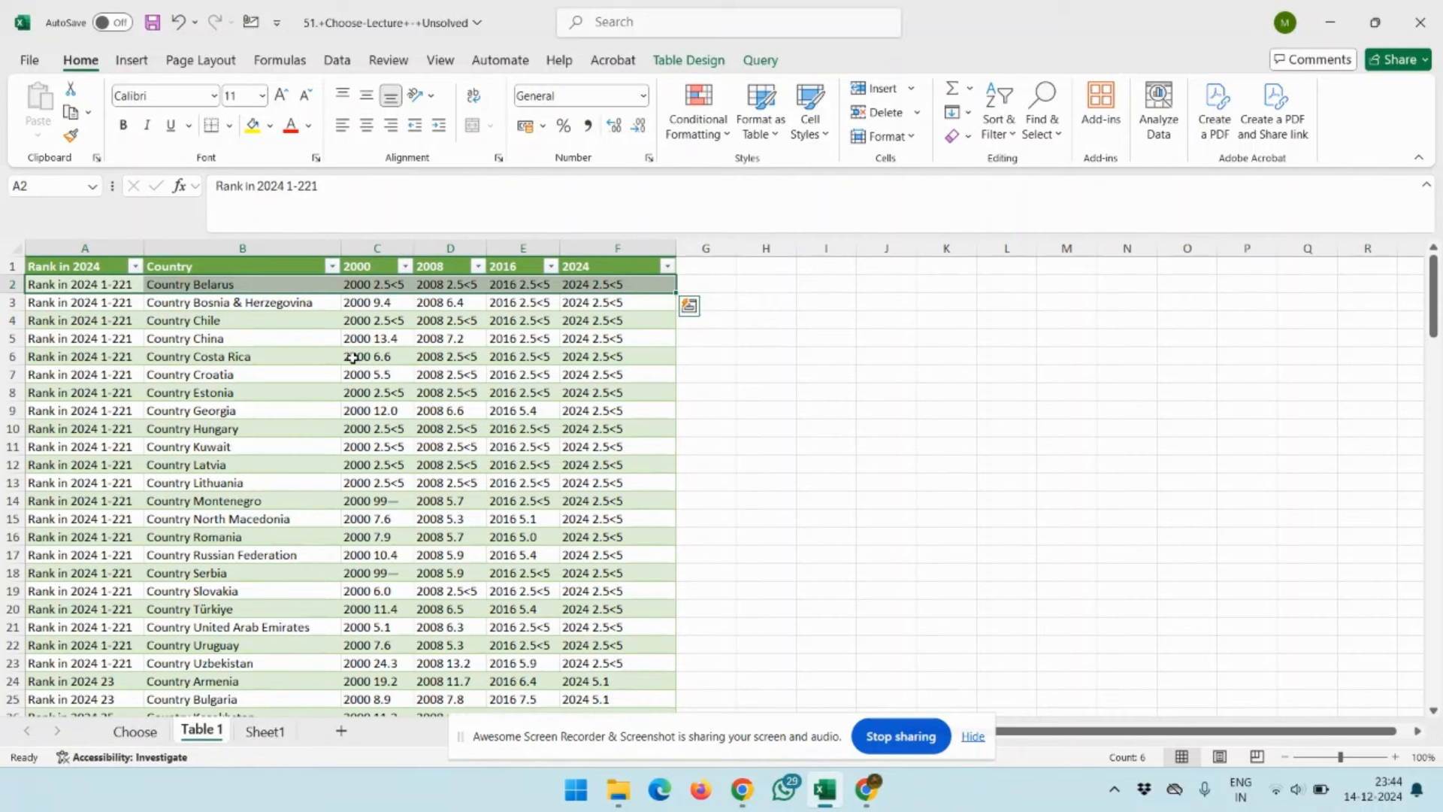
key(Up)
key(Down)
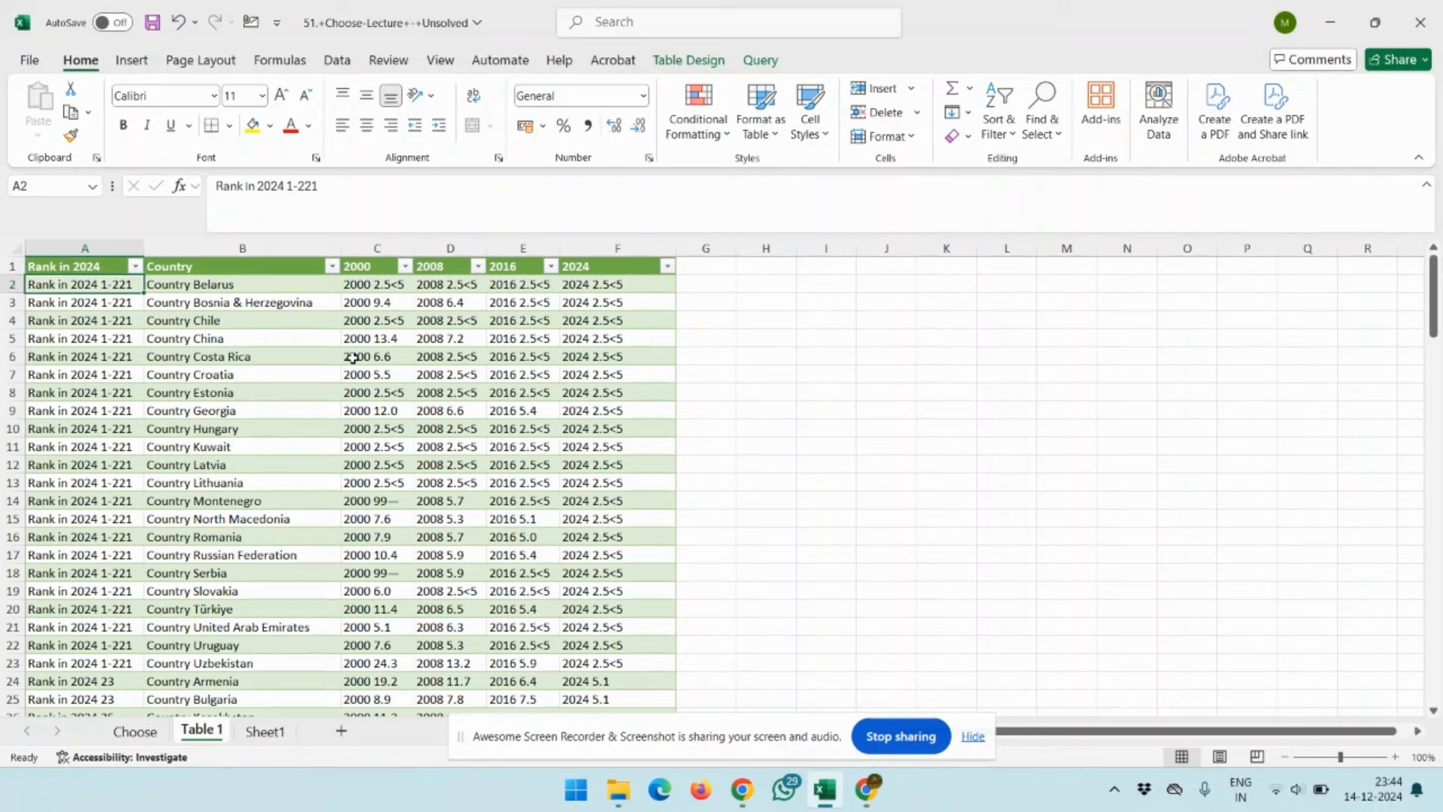
Switch between the Global Hunger Index page in Chrome and the workbook to compare their first ranking rows
key(alt+Tab)
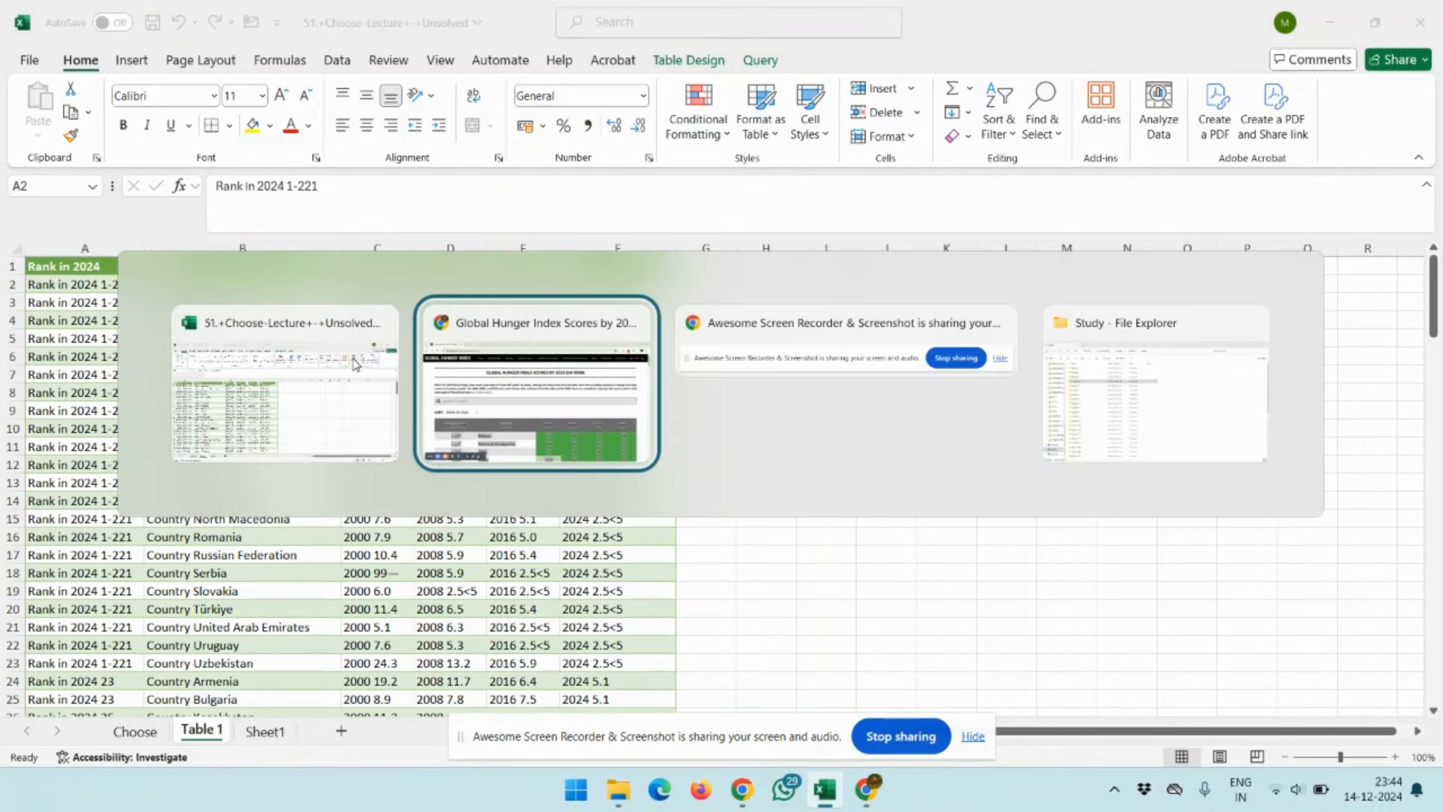
scroll(490, 571, down, 2)
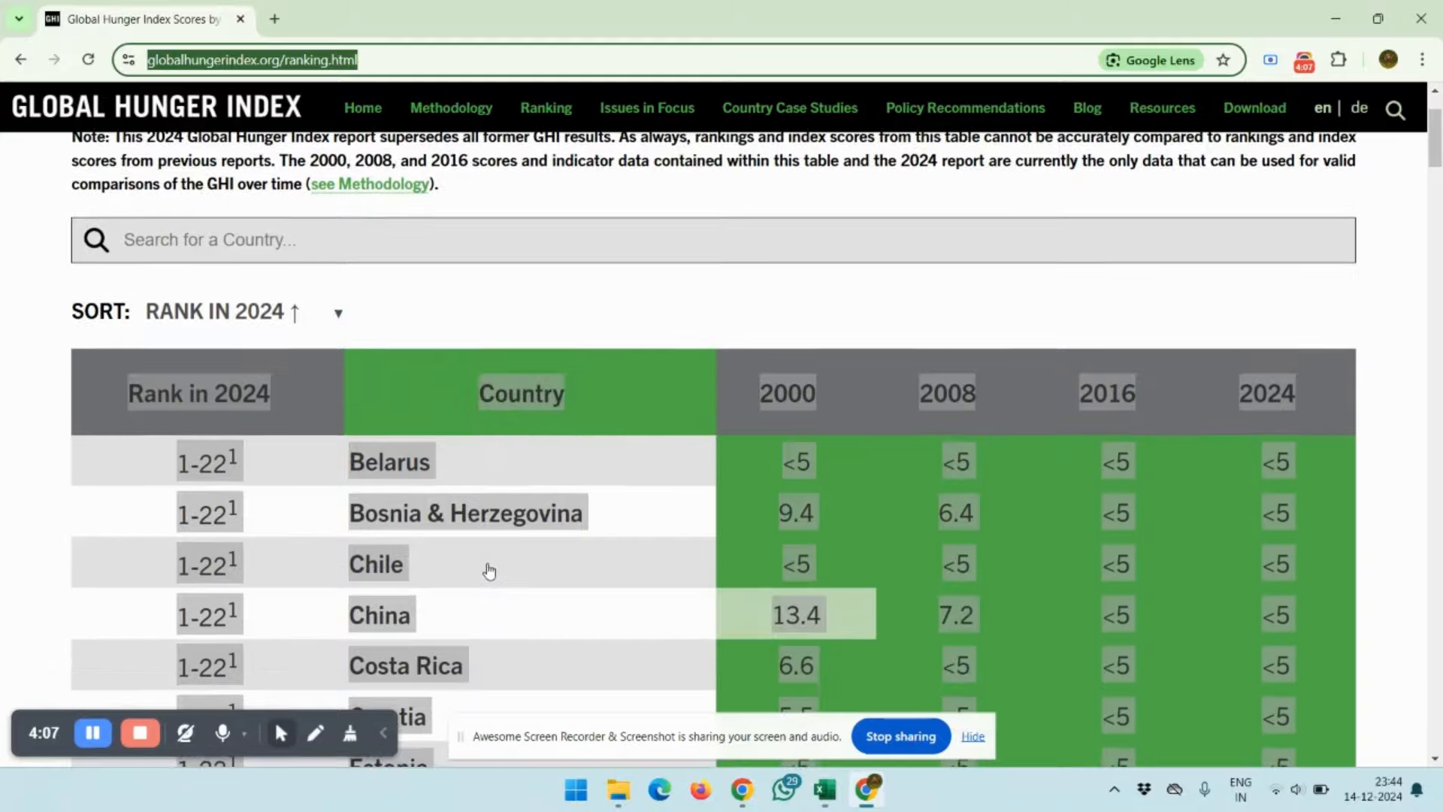
scroll(489, 572, down, 1)
key(alt+Tab)
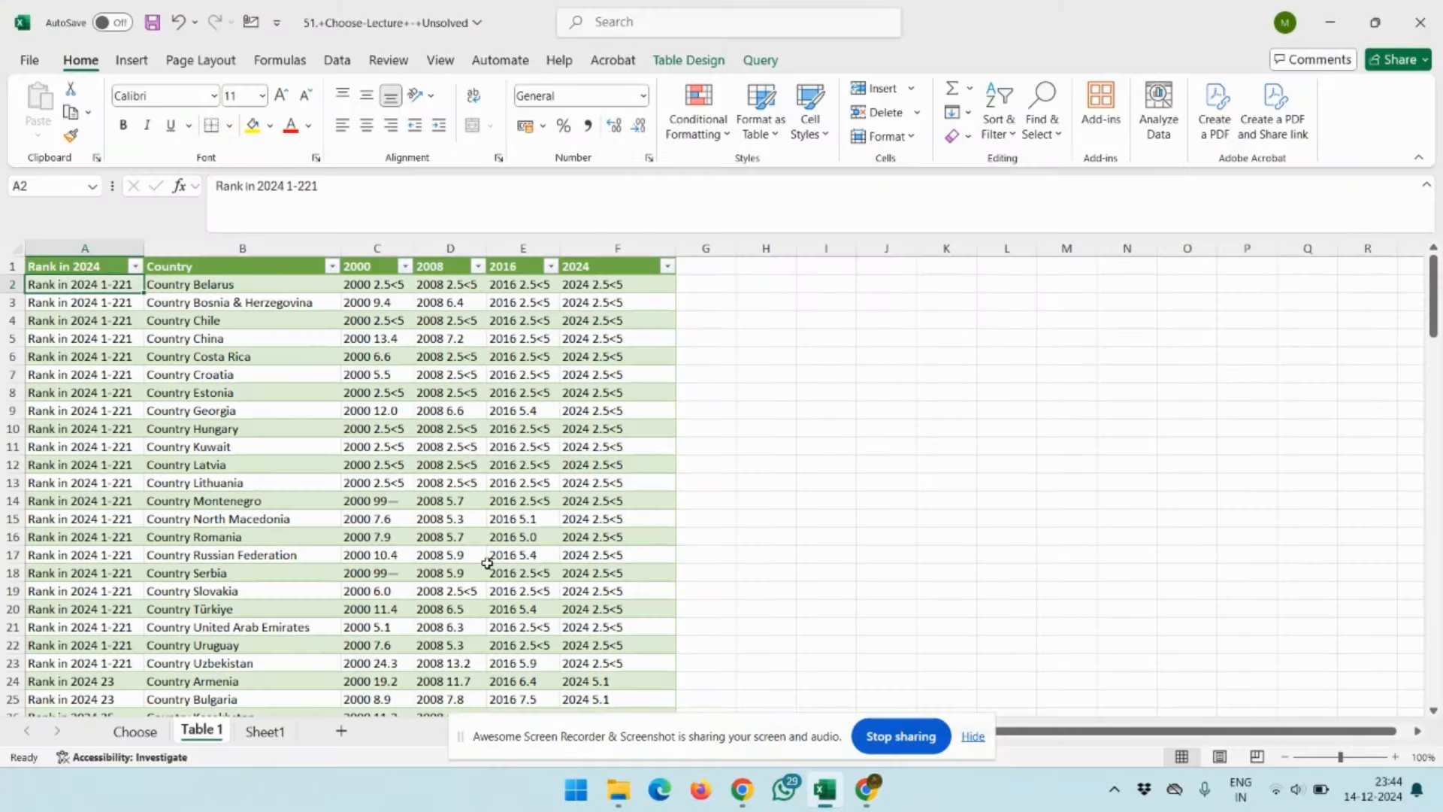
key(alt+Tab)
key(alt+Tab)
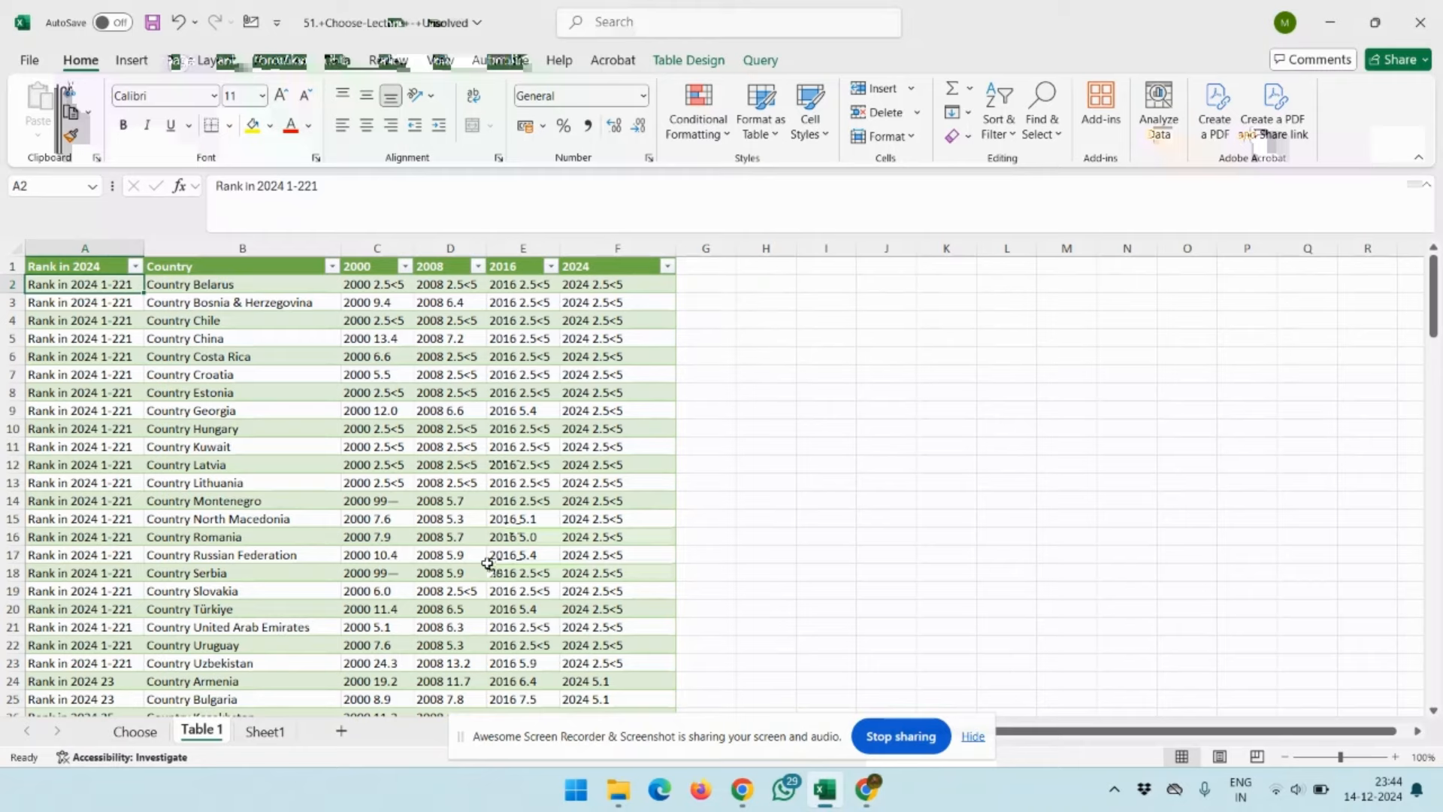
scroll(488, 564, down, 3)
key(alt+Tab)
Examine the web ranking table from its first countries down to the last entries and the footnotes
scroll(489, 571, down, 2)
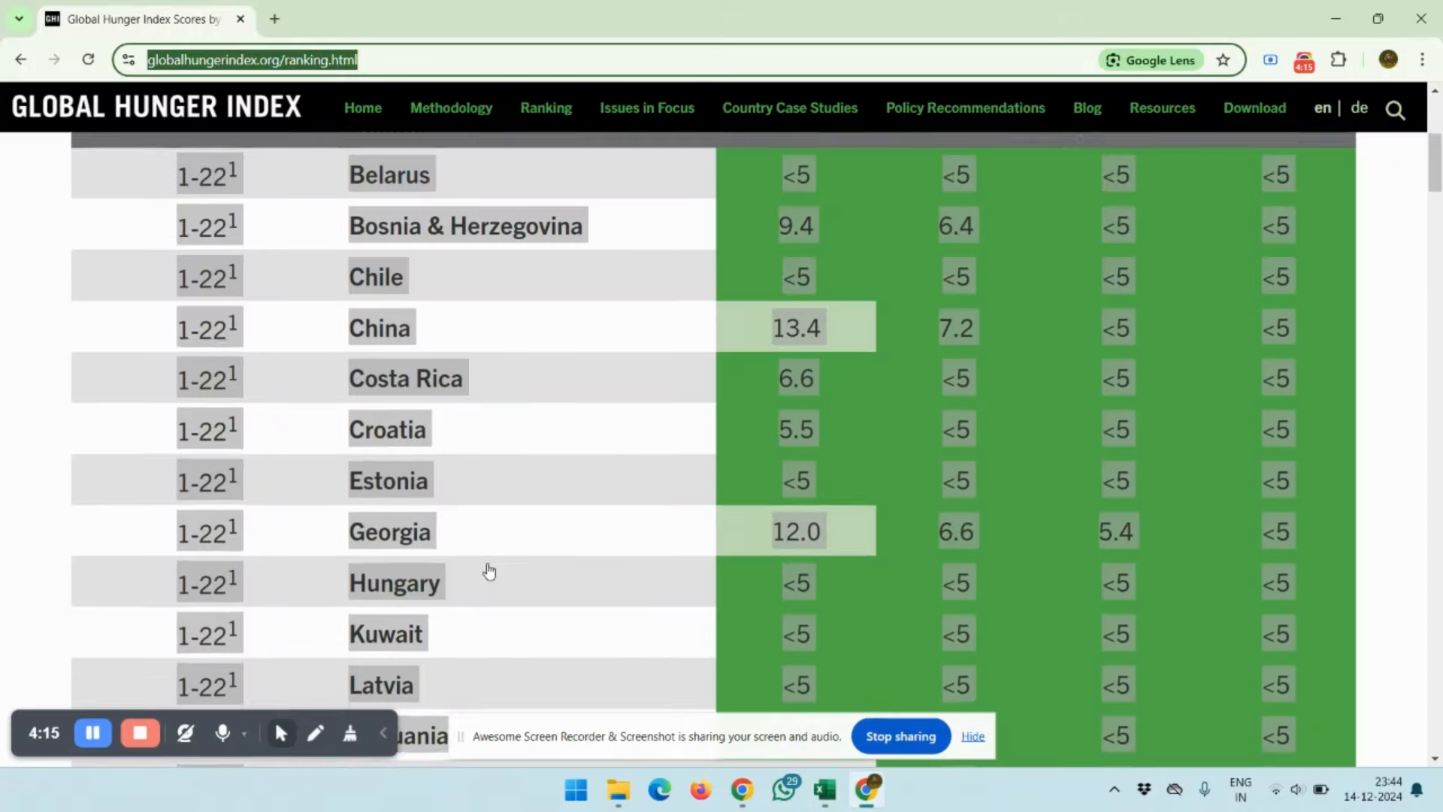
scroll(489, 571, down, 10)
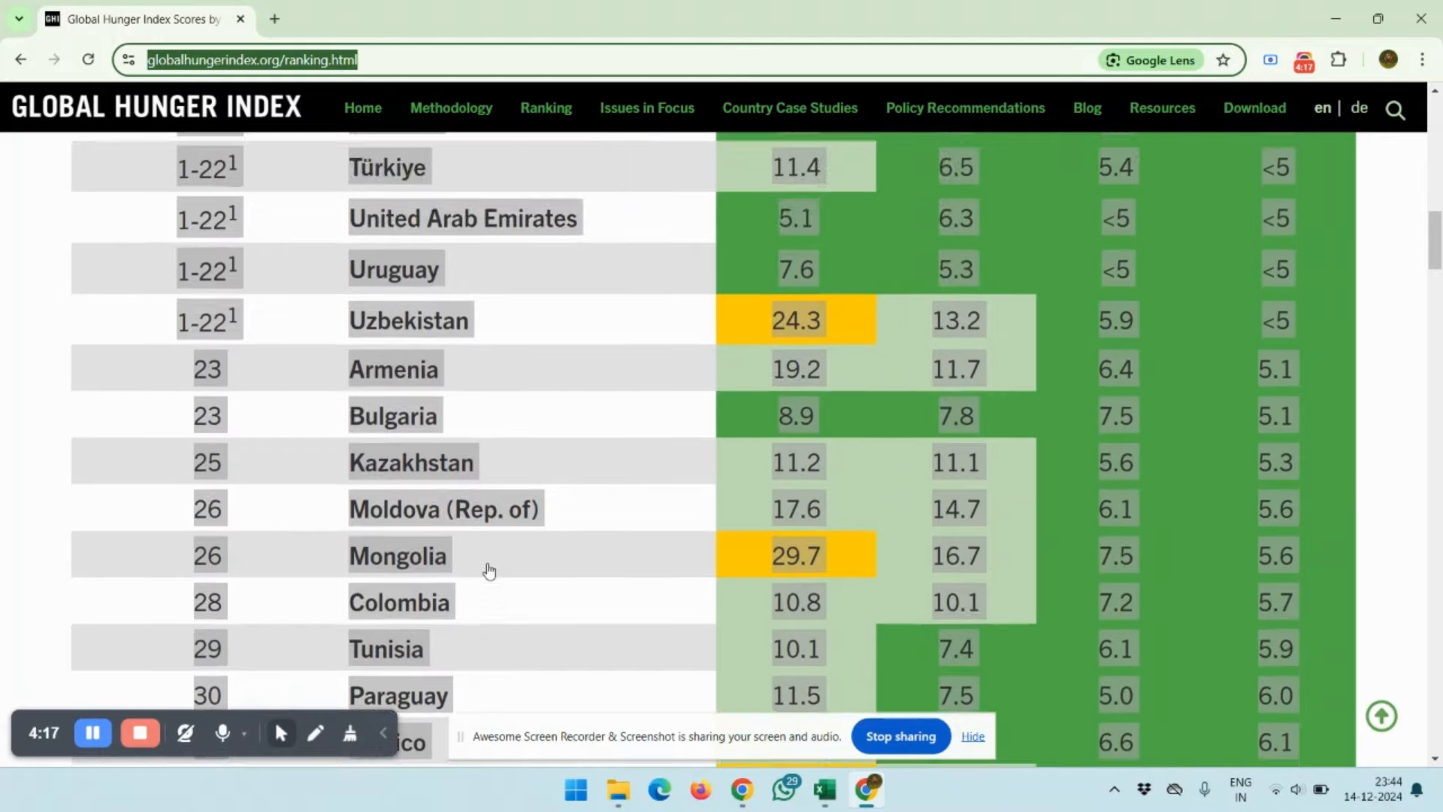
scroll(489, 571, up, 1)
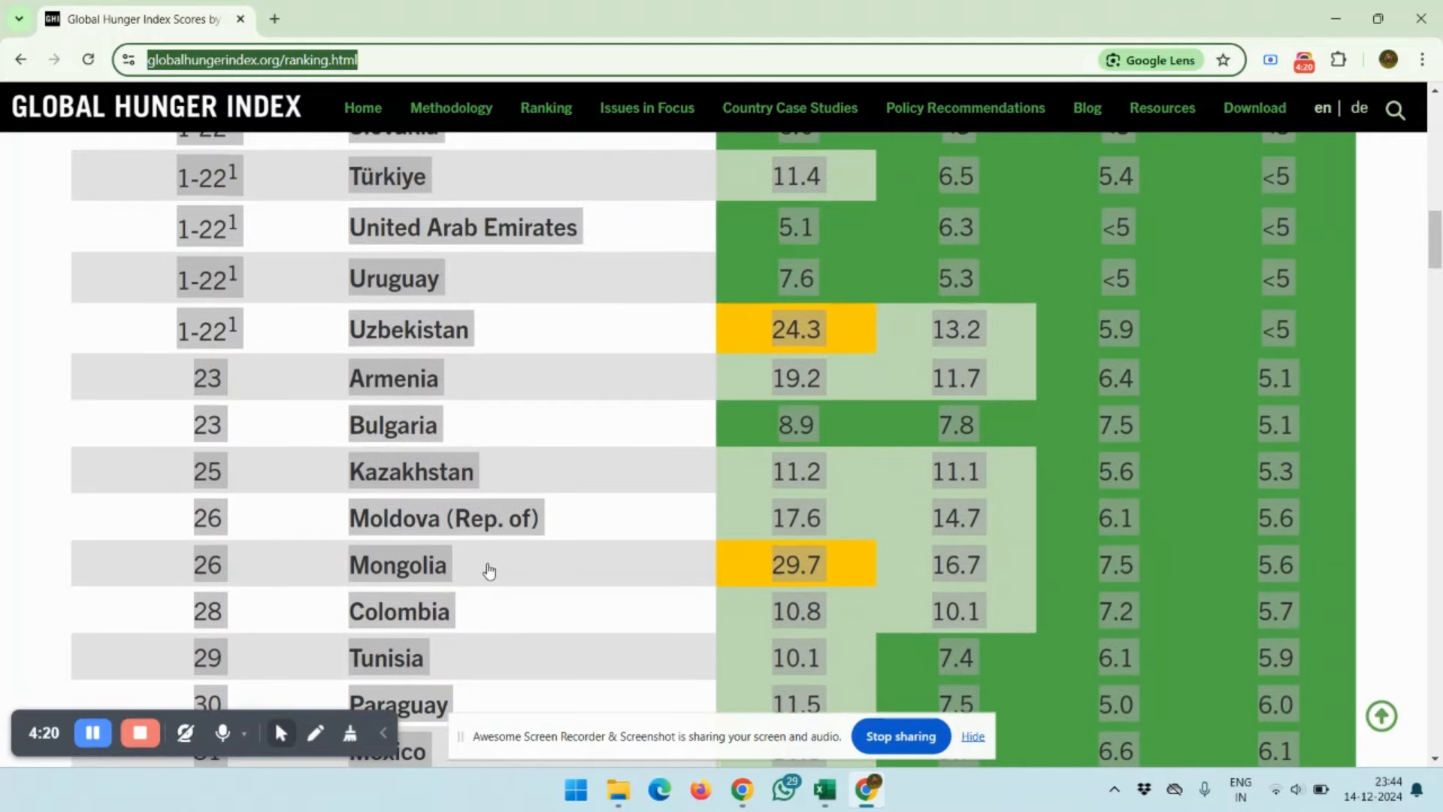
scroll(490, 571, up, 4)
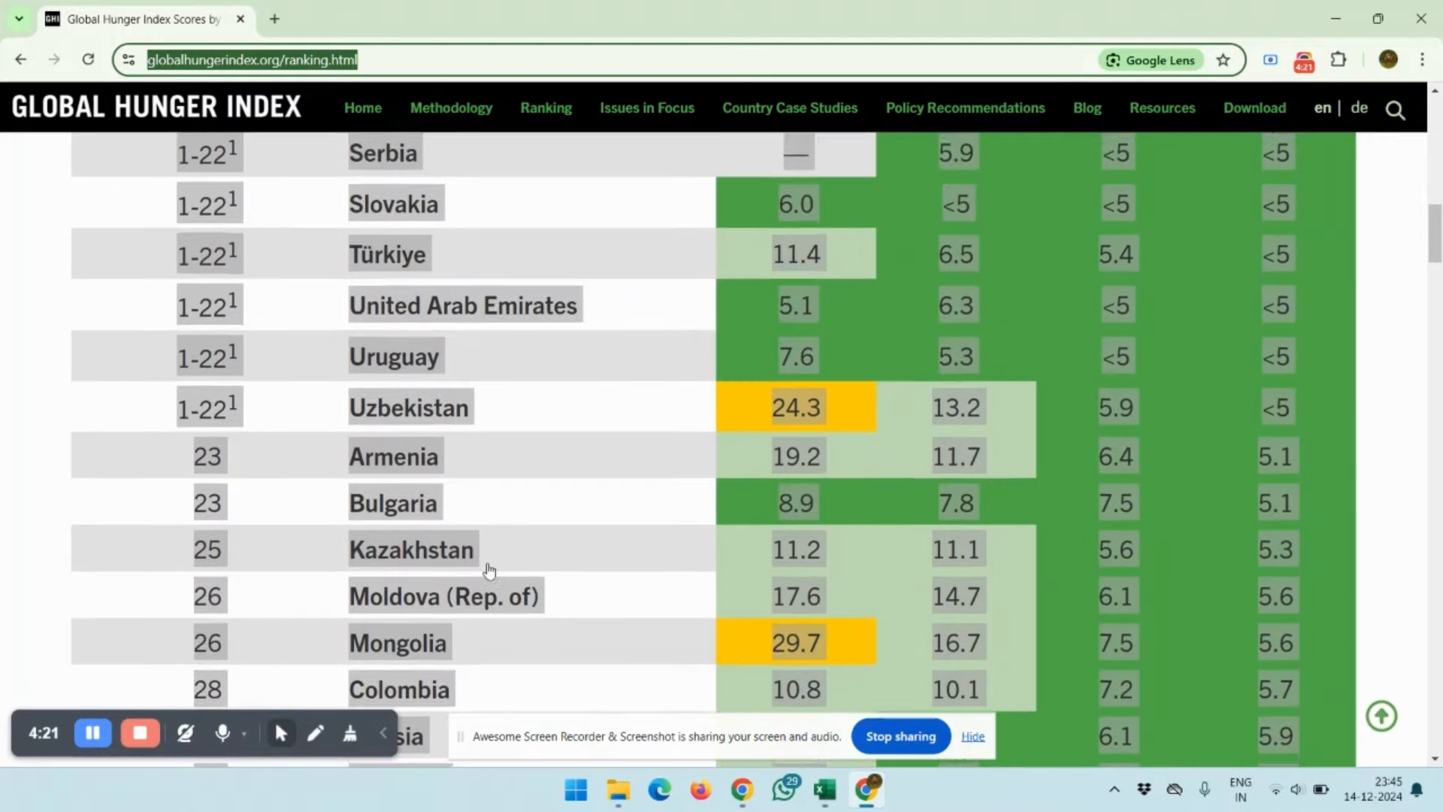
scroll(490, 572, up, 13)
scroll(490, 572, down, 6)
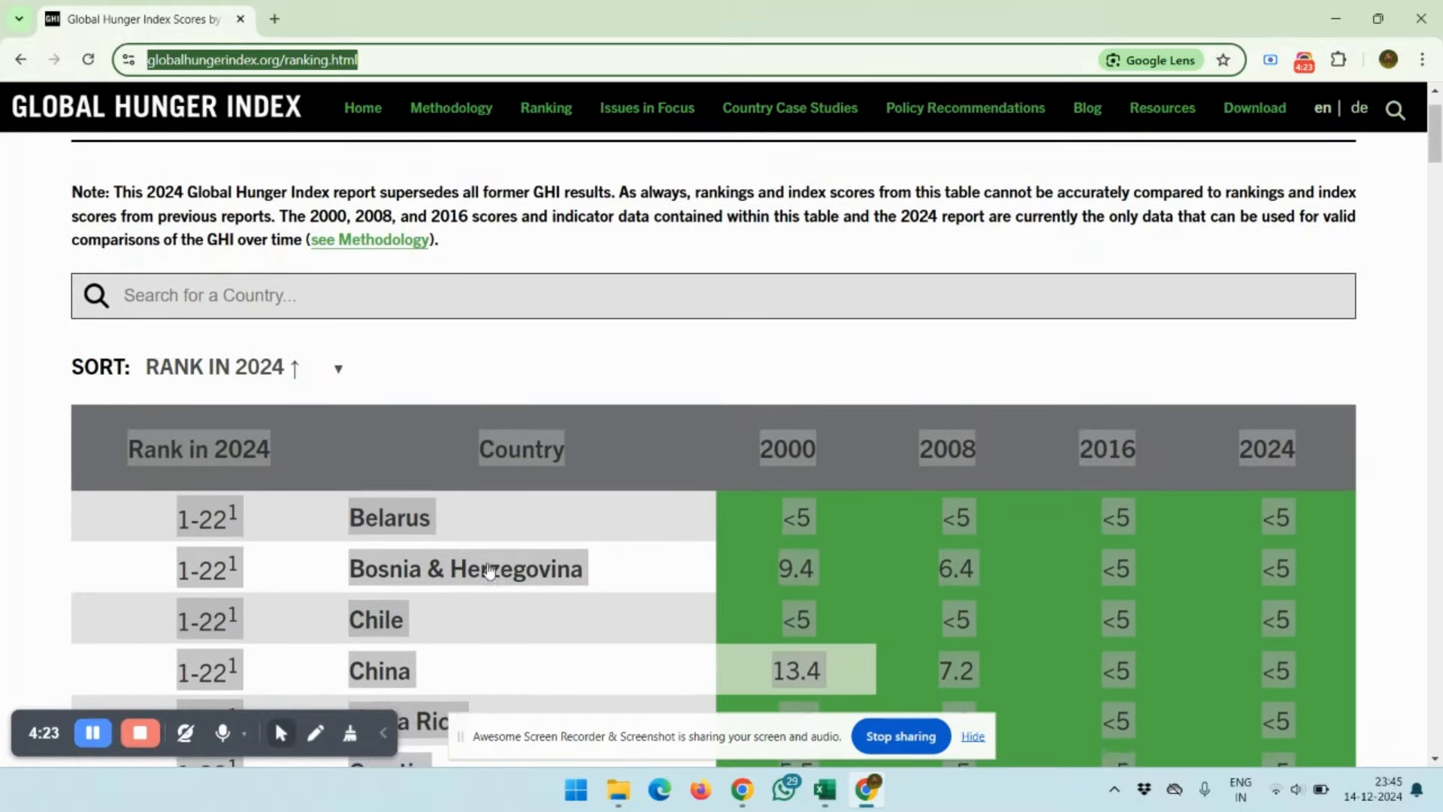
scroll(490, 571, up, 5)
scroll(490, 571, down, 11)
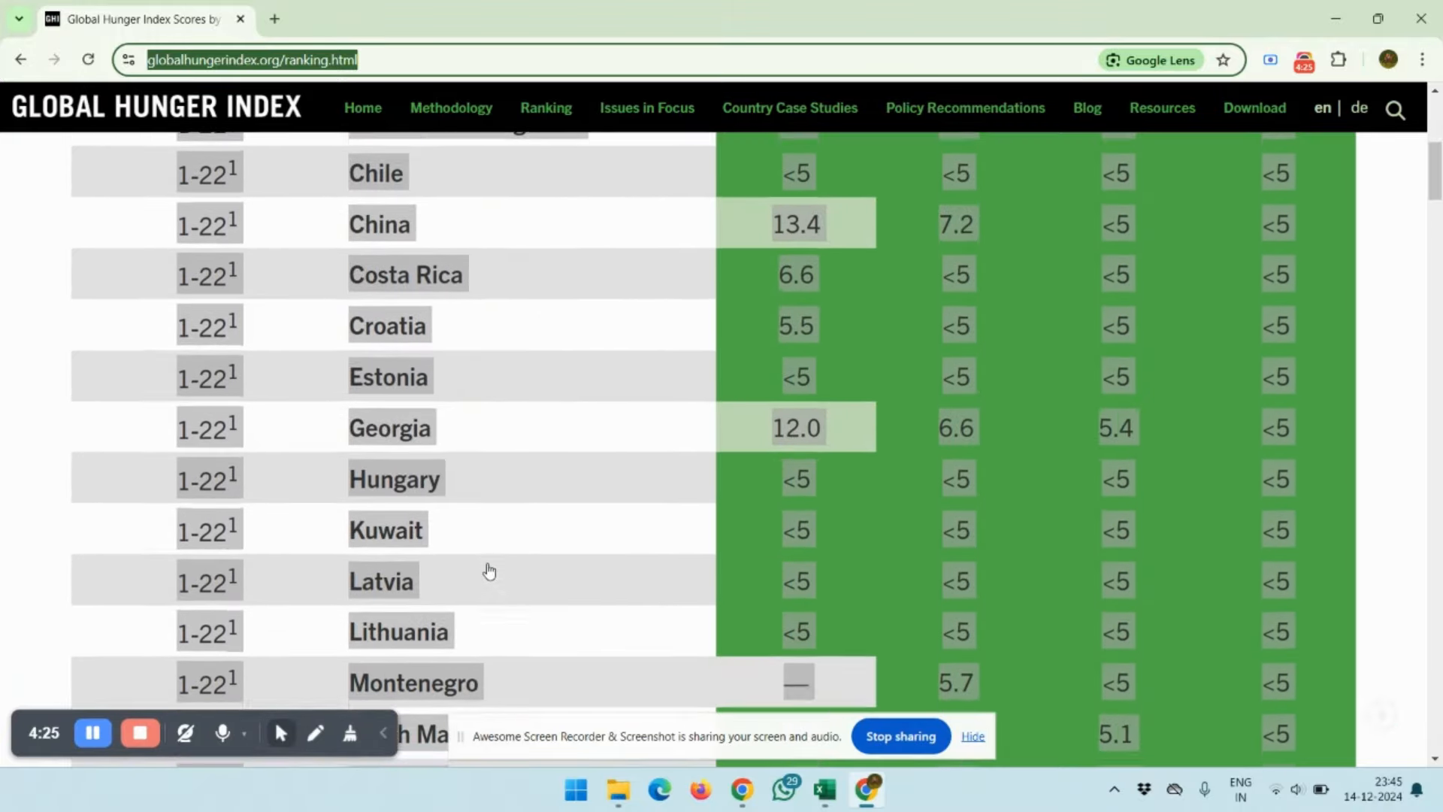
scroll(489, 572, down, 20)
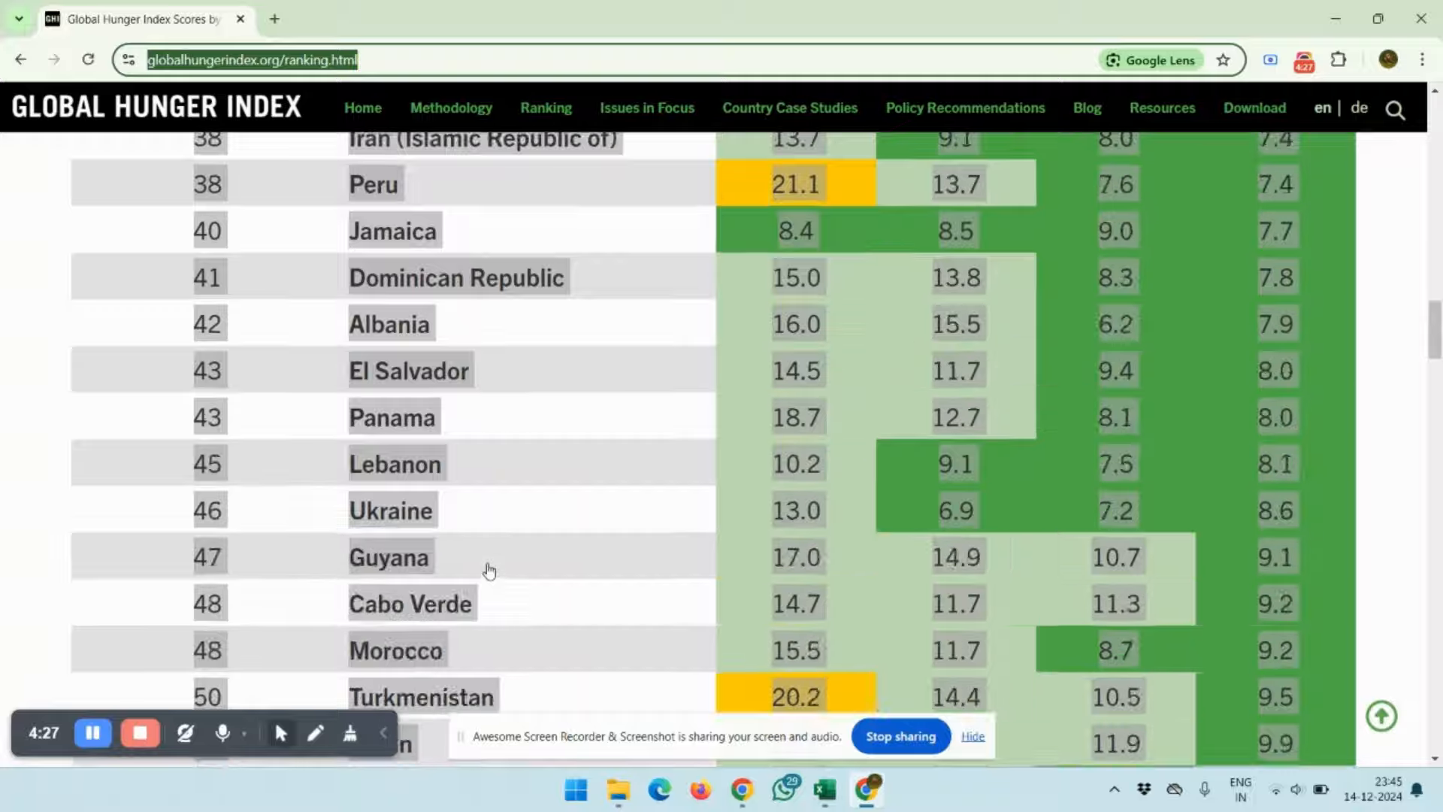
scroll(489, 572, down, 20)
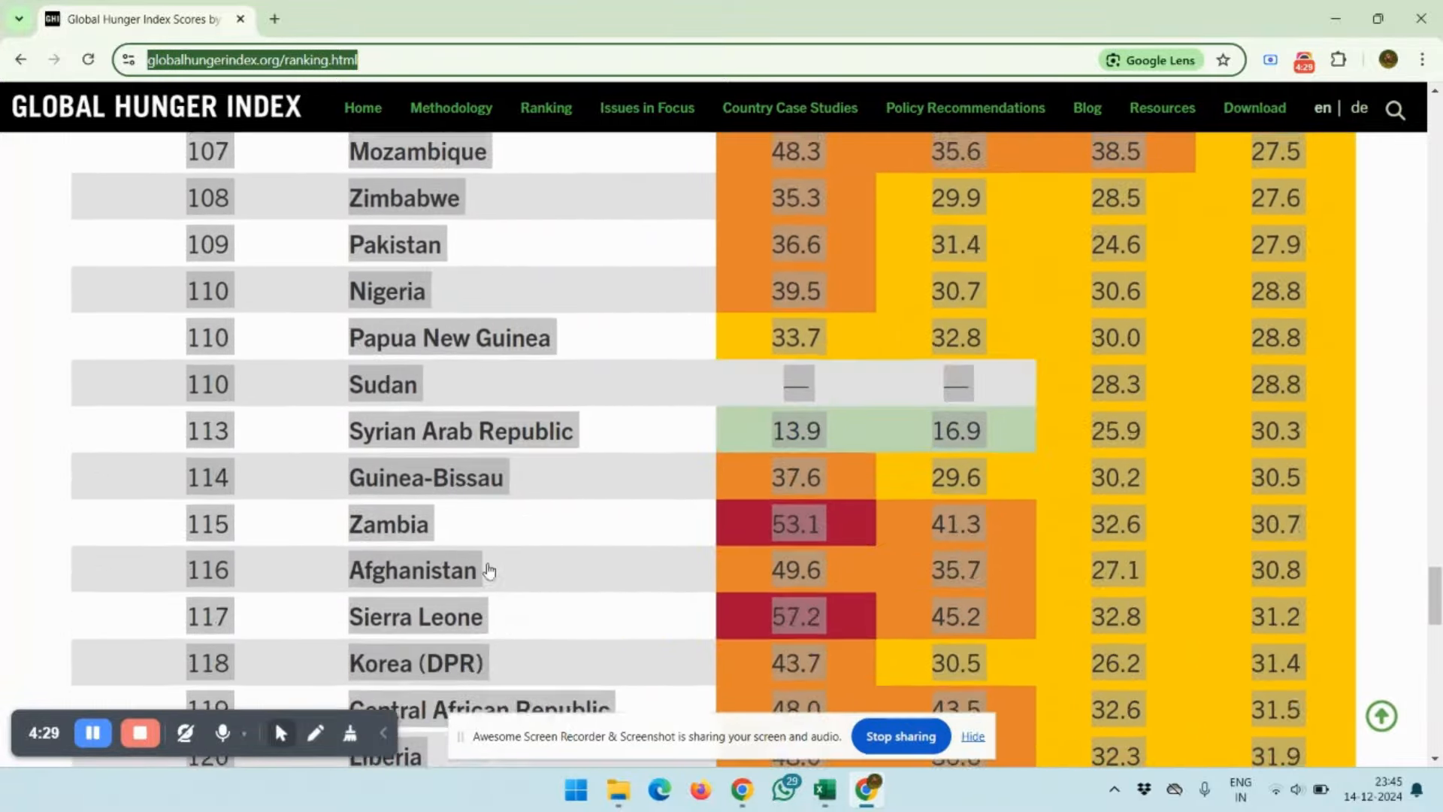
scroll(490, 571, up, 7)
scroll(489, 571, down, 3)
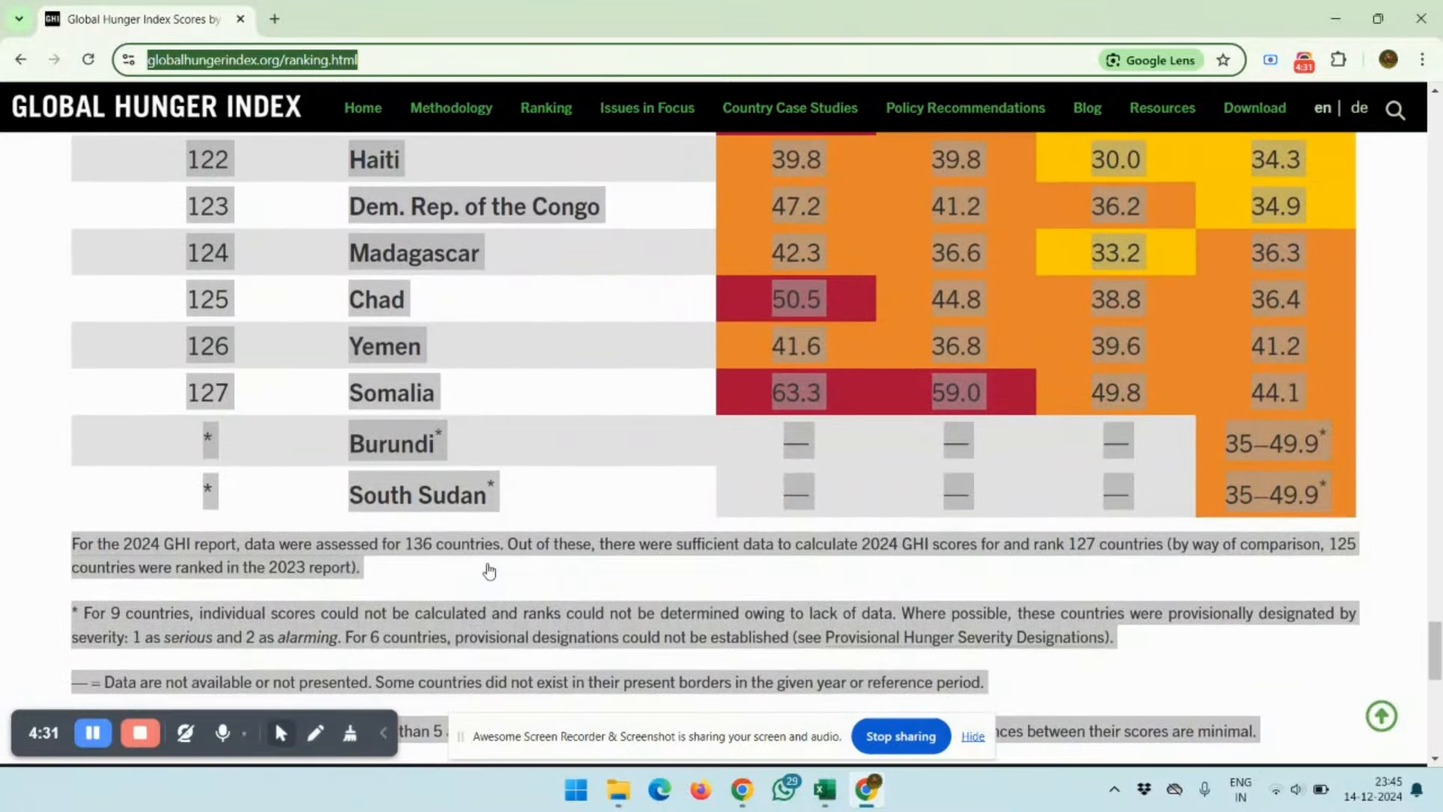
Switch back to Excel, check the last rows of the imported table and return to header cell A1
key(alt+Tab)
scroll(487, 563, down, 20)
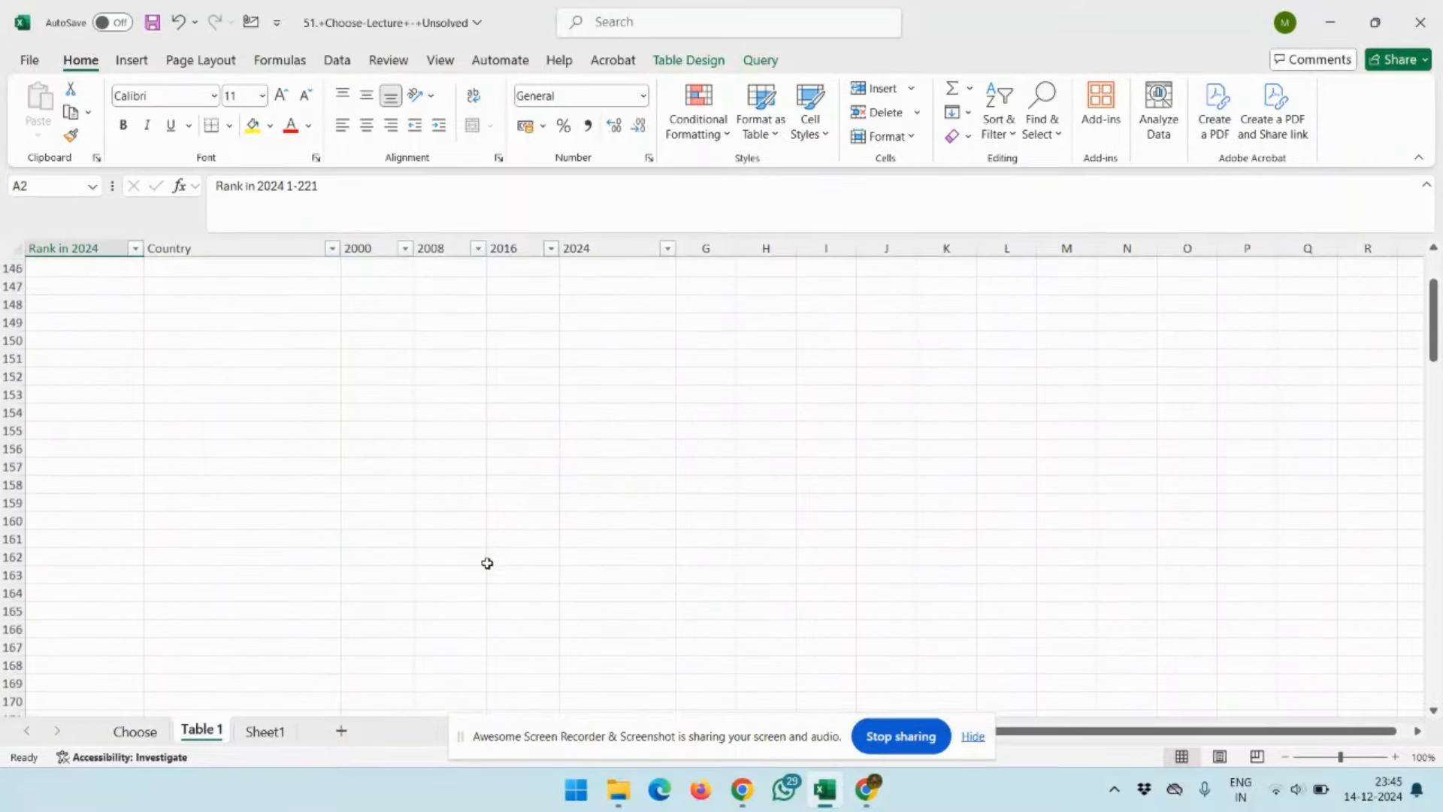
scroll(487, 563, up, 9)
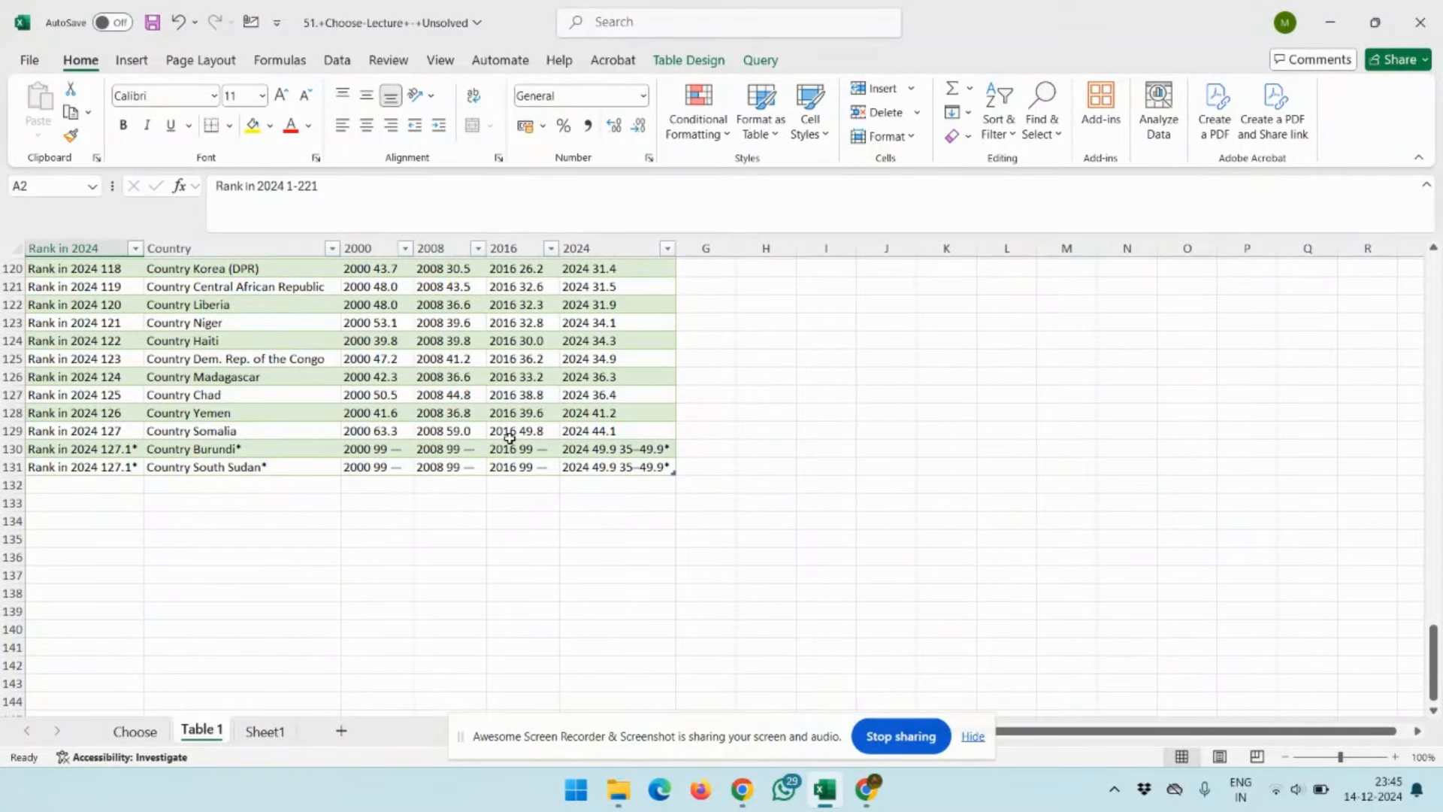
right_click(510, 437)
key(Escape)
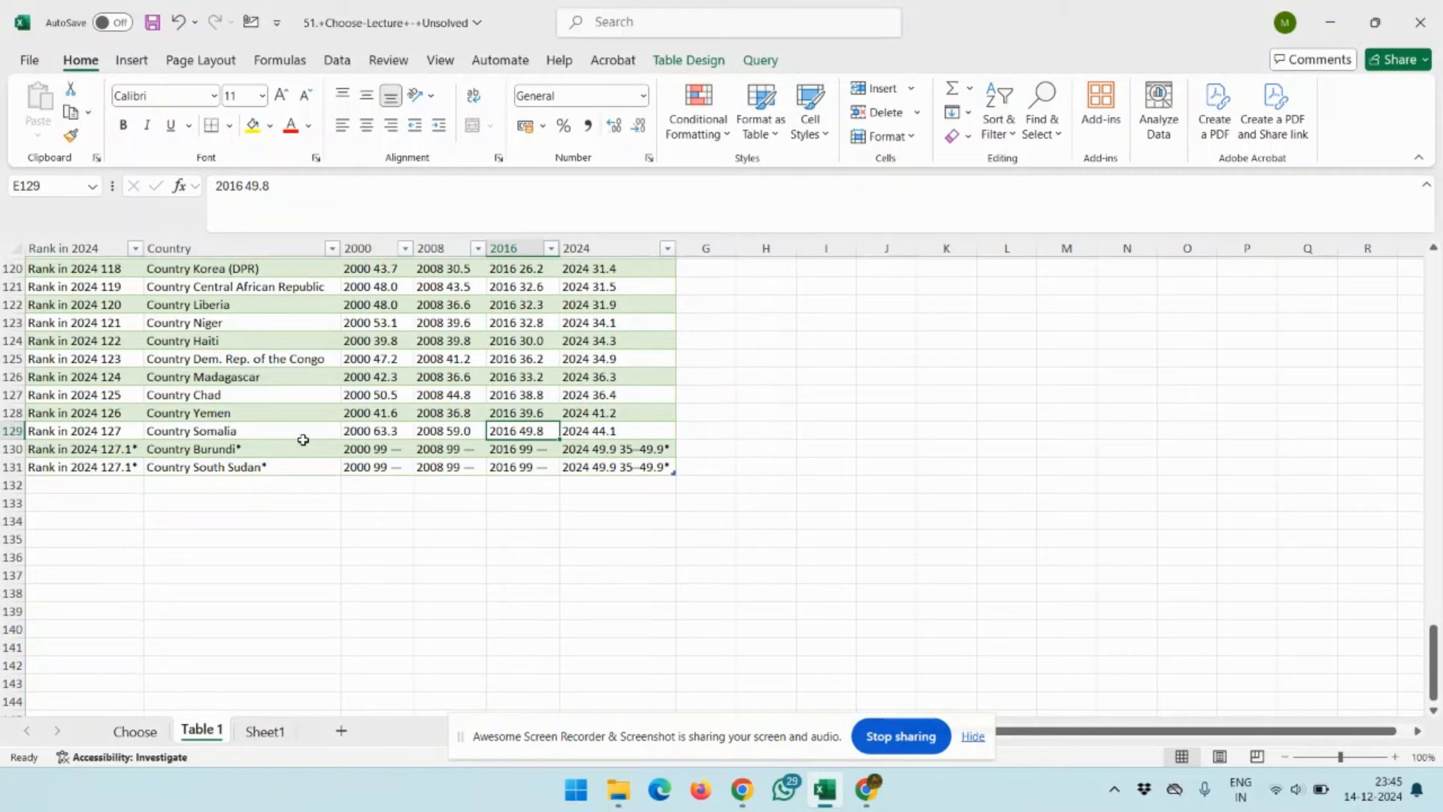
key(Left)
key(Left)
key(Left)
key(Left)
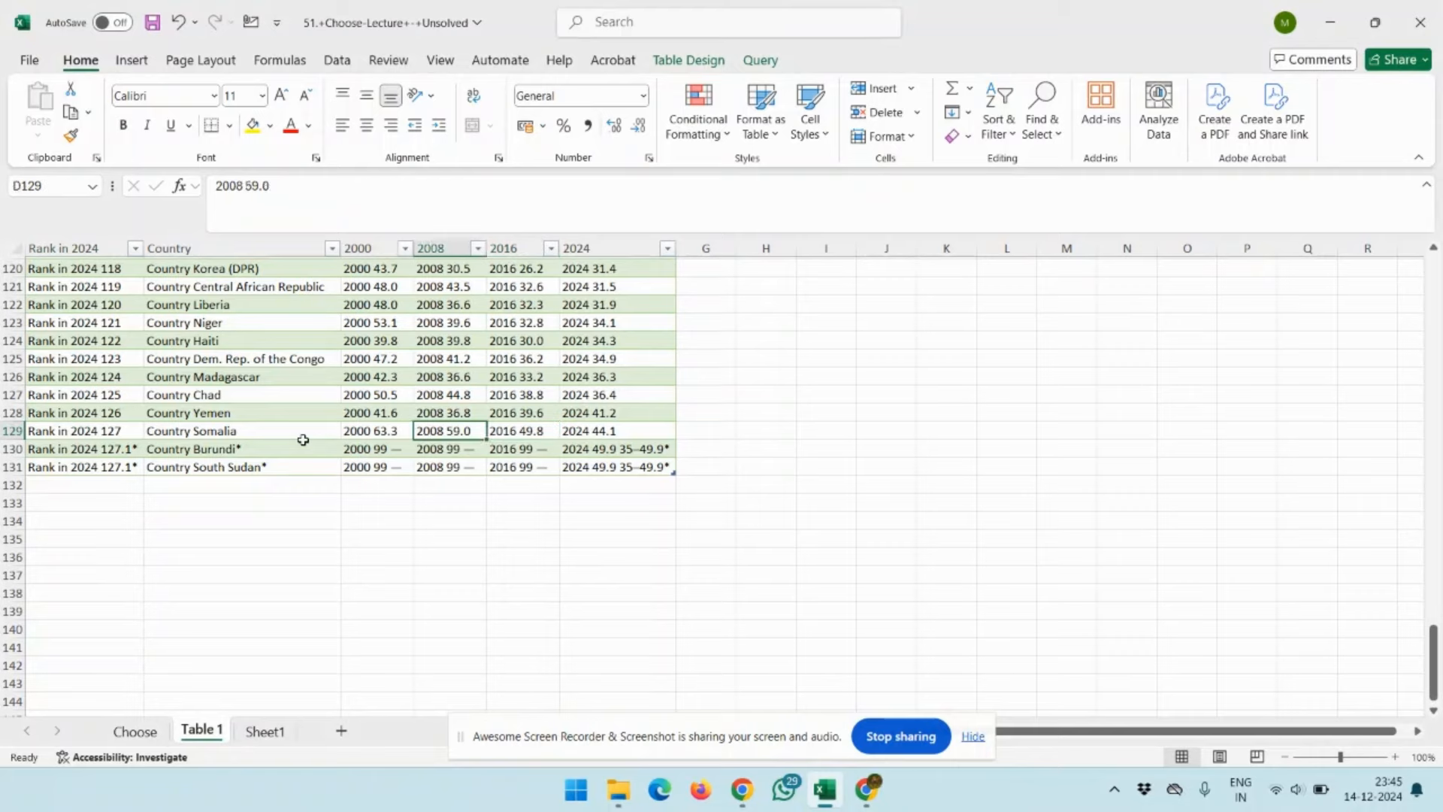
key(ctrl+Up)
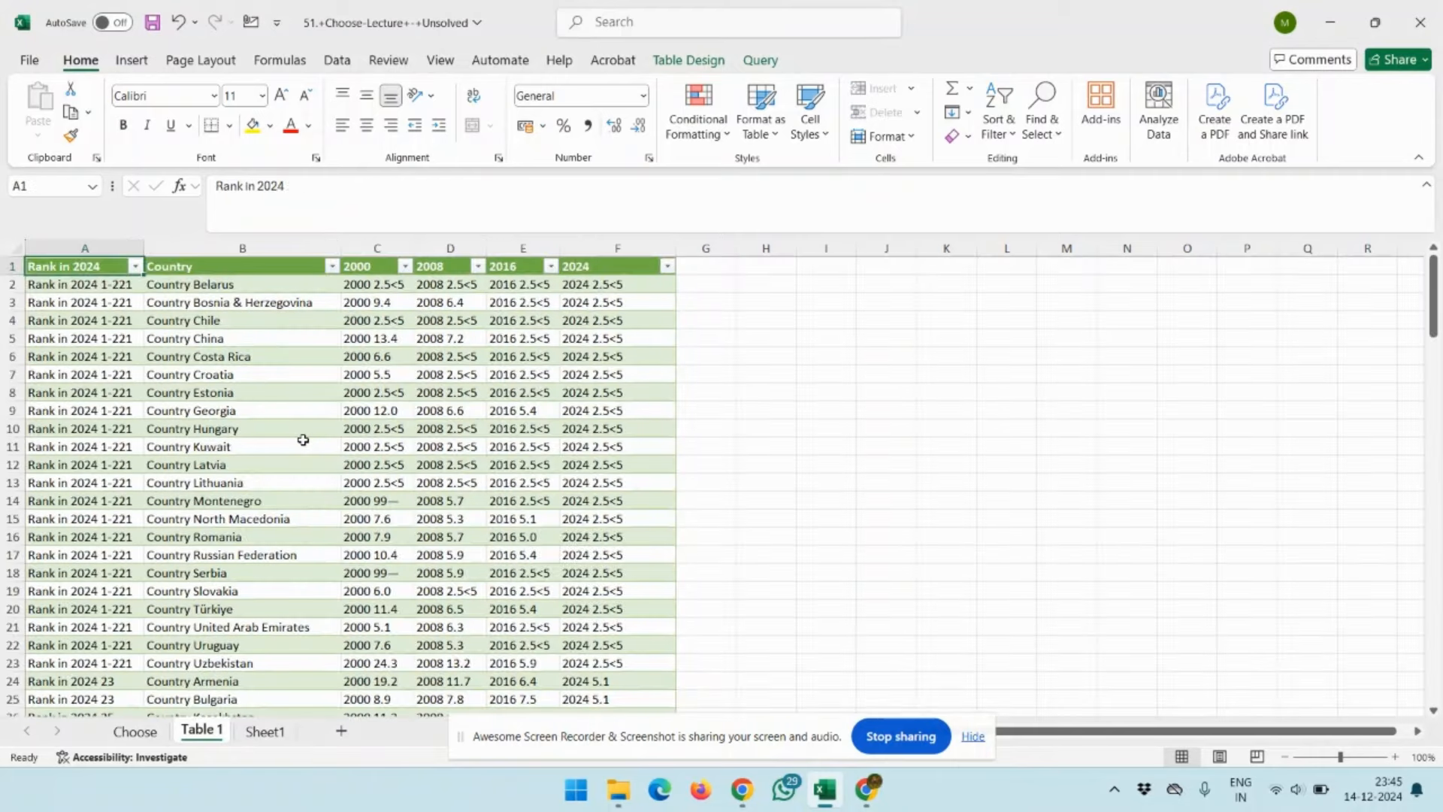
Select the rank entries in A2:A23, compare them with the ranks on the Global Hunger Index page in Chrome, and return to Excel
key(Down)
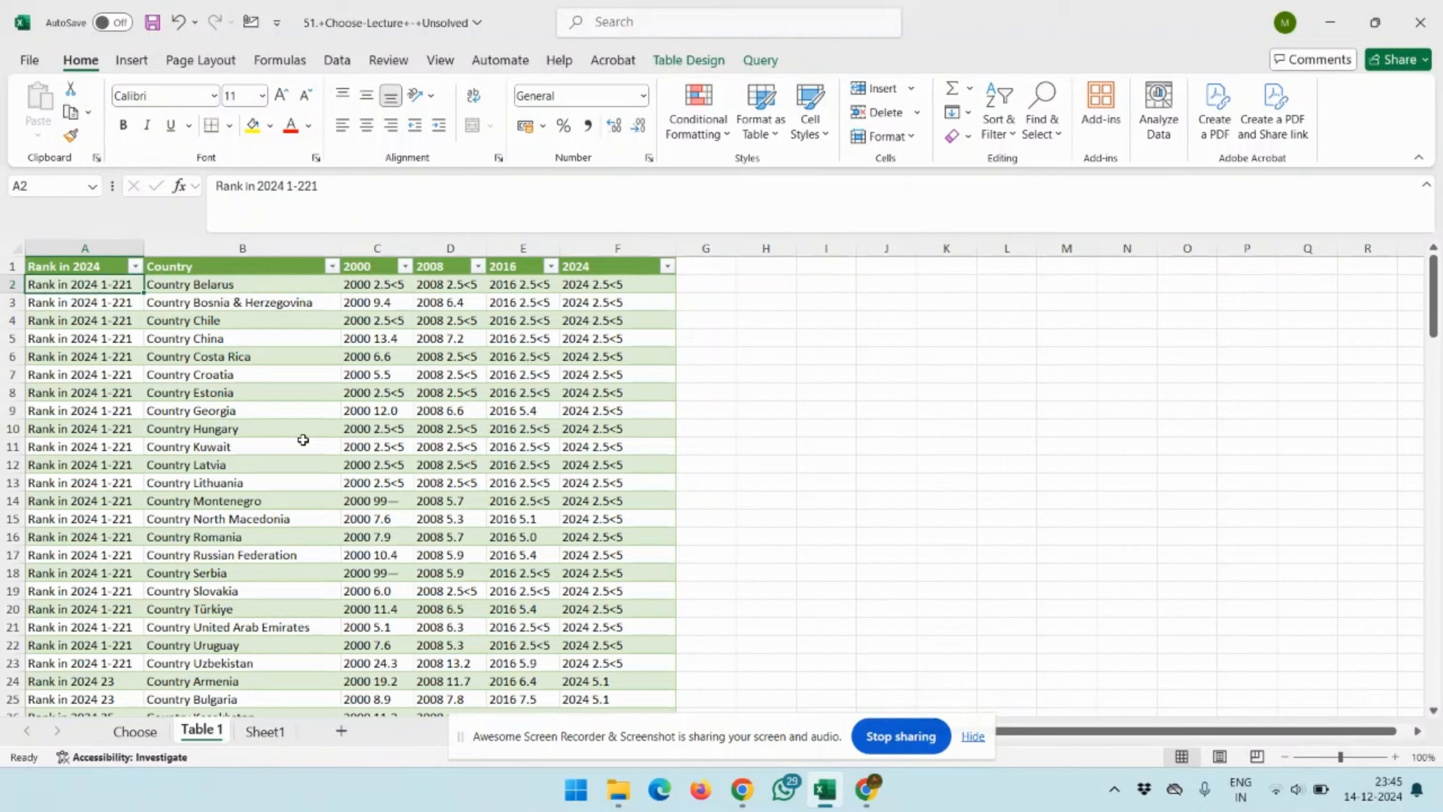
key(shift+Down)
key(shift+Down)
key(shift+Down)
key(shift+Down)
key(shift+Down)
key(shift+Down)
key(shift+Down)
key(shift+Down)
key(shift+Down)
key(shift+Down)
key(shift+Down)
key(shift+Down)
key(shift+Down)
key(shift+Down)
key(shift+Down)
key(shift+Down)
key(shift+Down)
key(shift+Down)
key(shift+Down)
key(shift+Down)
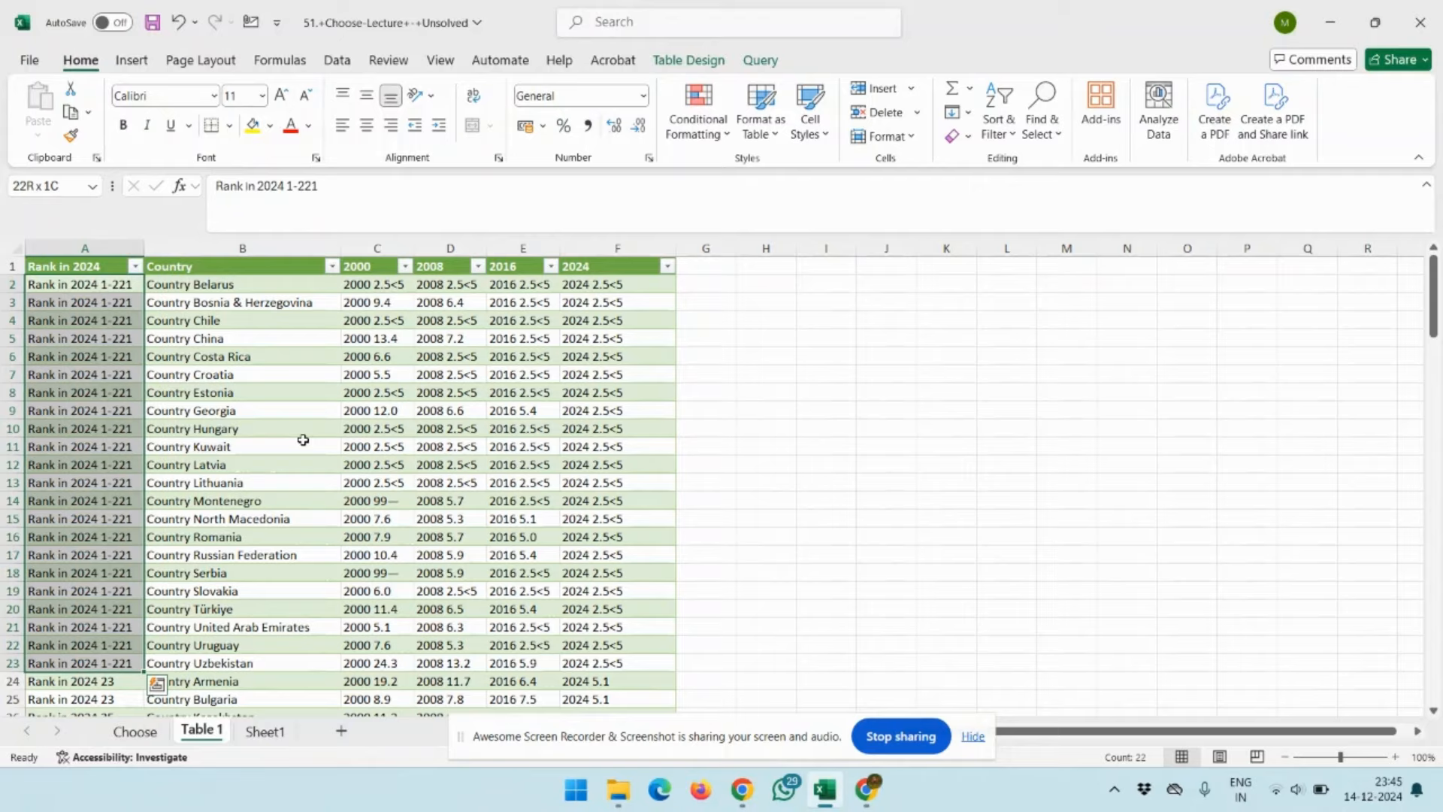
key(alt+Tab)
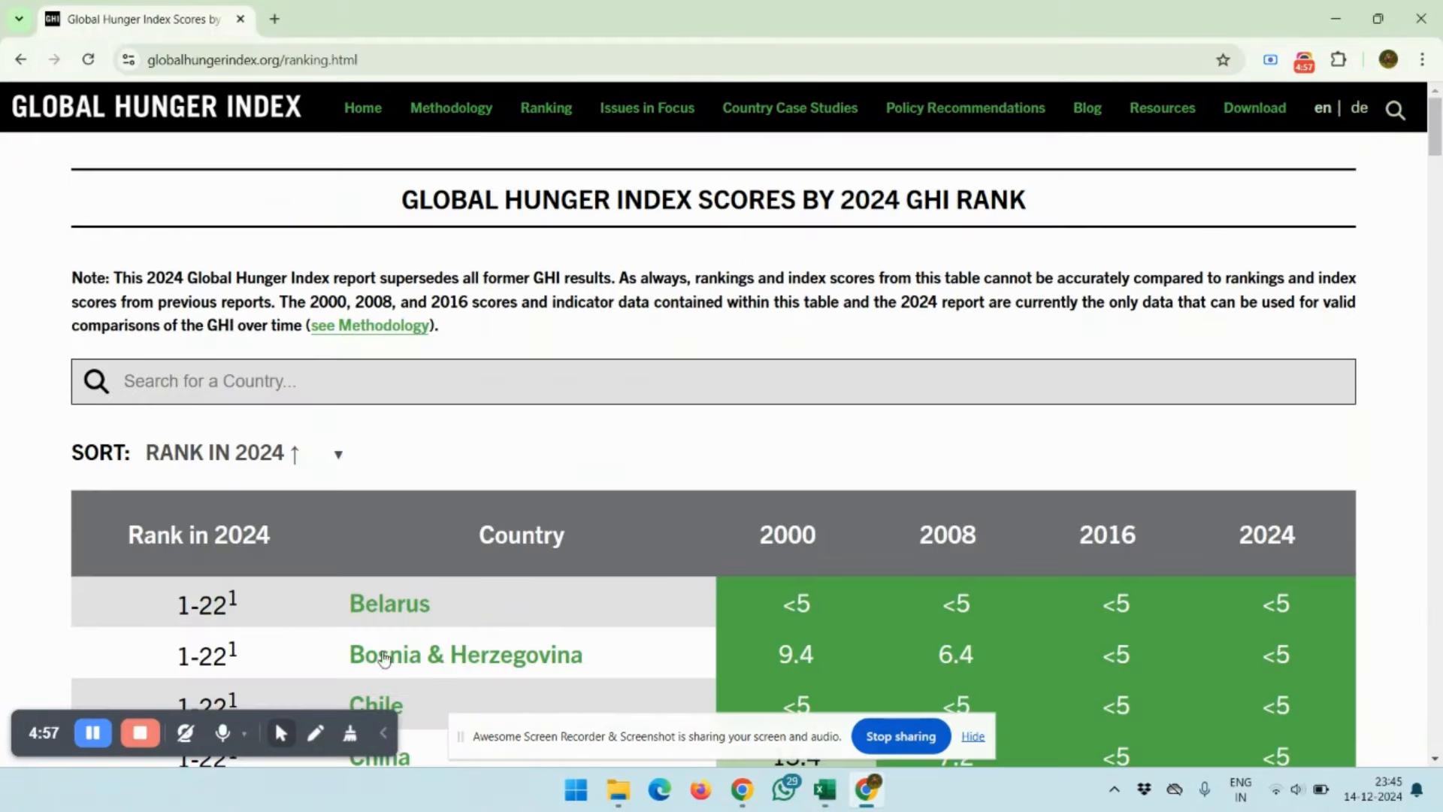
scroll(383, 658, down, 3)
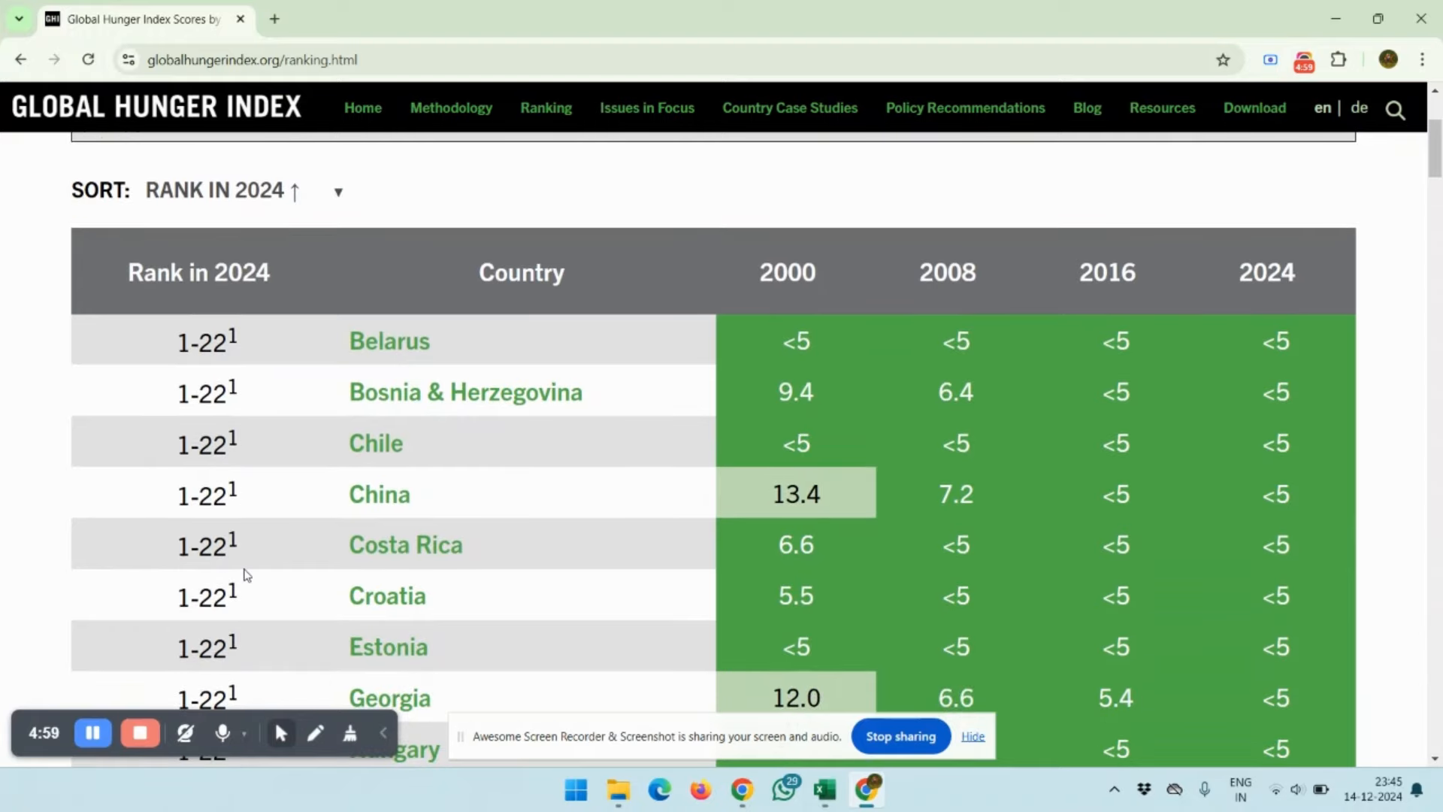
scroll(245, 576, down, 4)
key(alt+Tab)
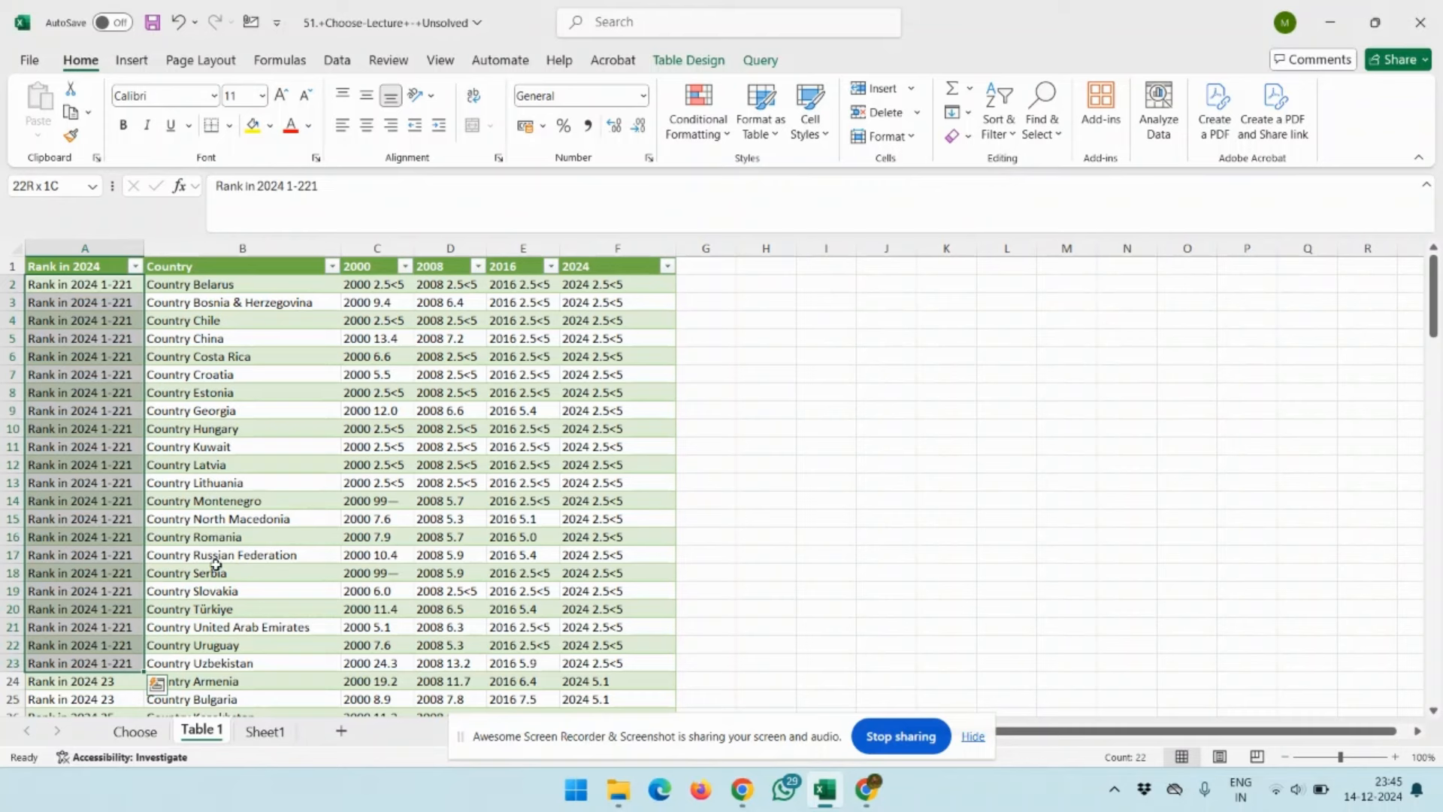
click(355, 63)
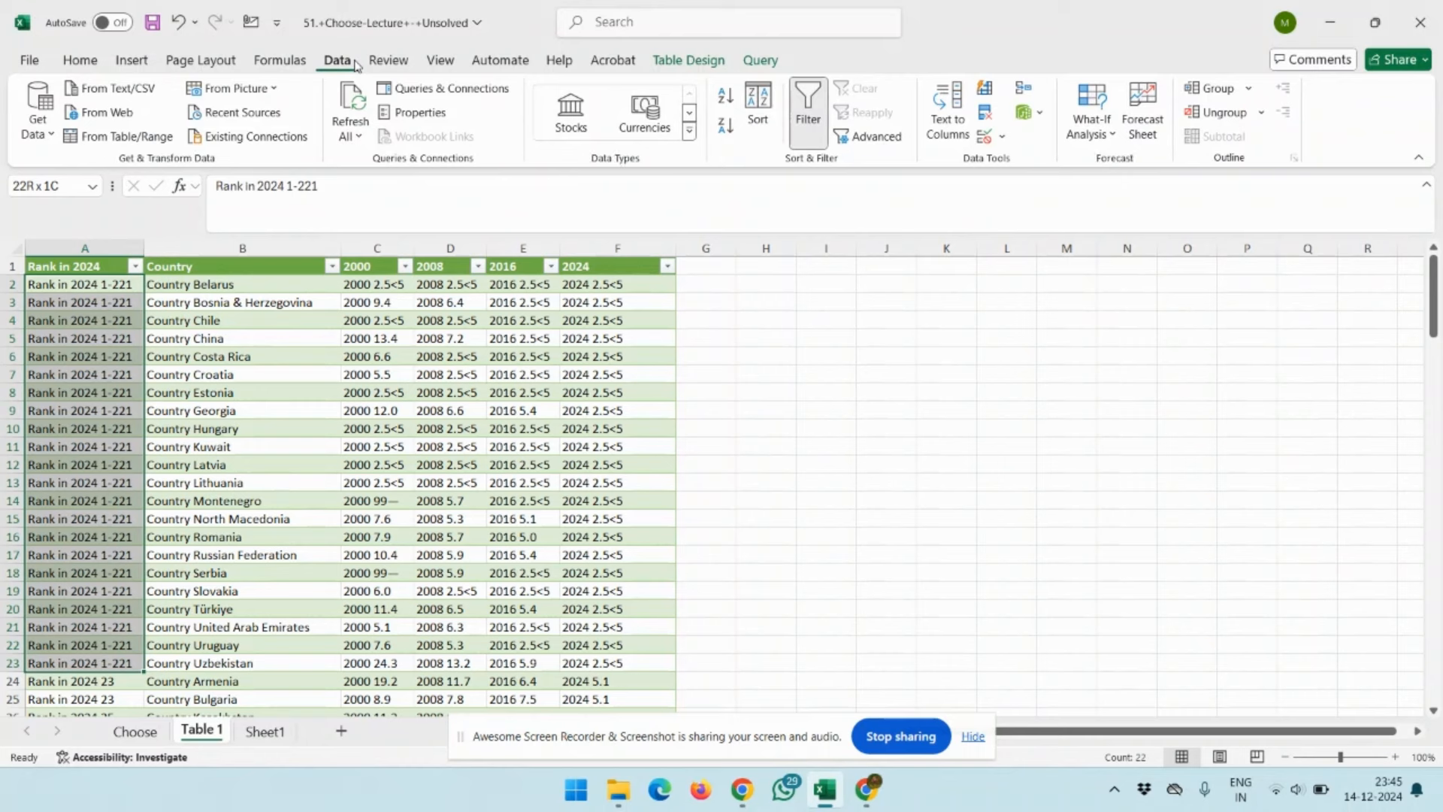
click(47, 135)
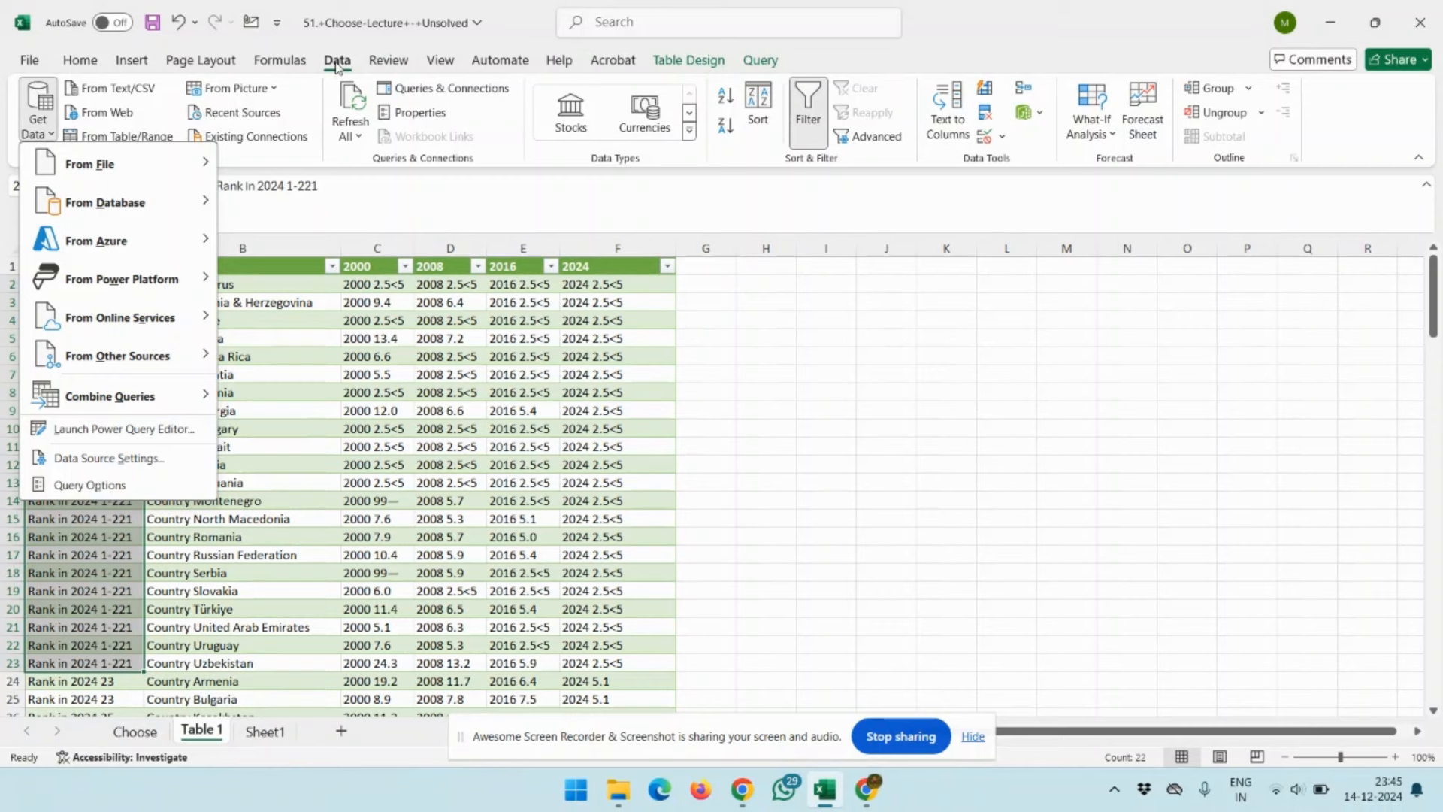
mouse_move(43, 178)
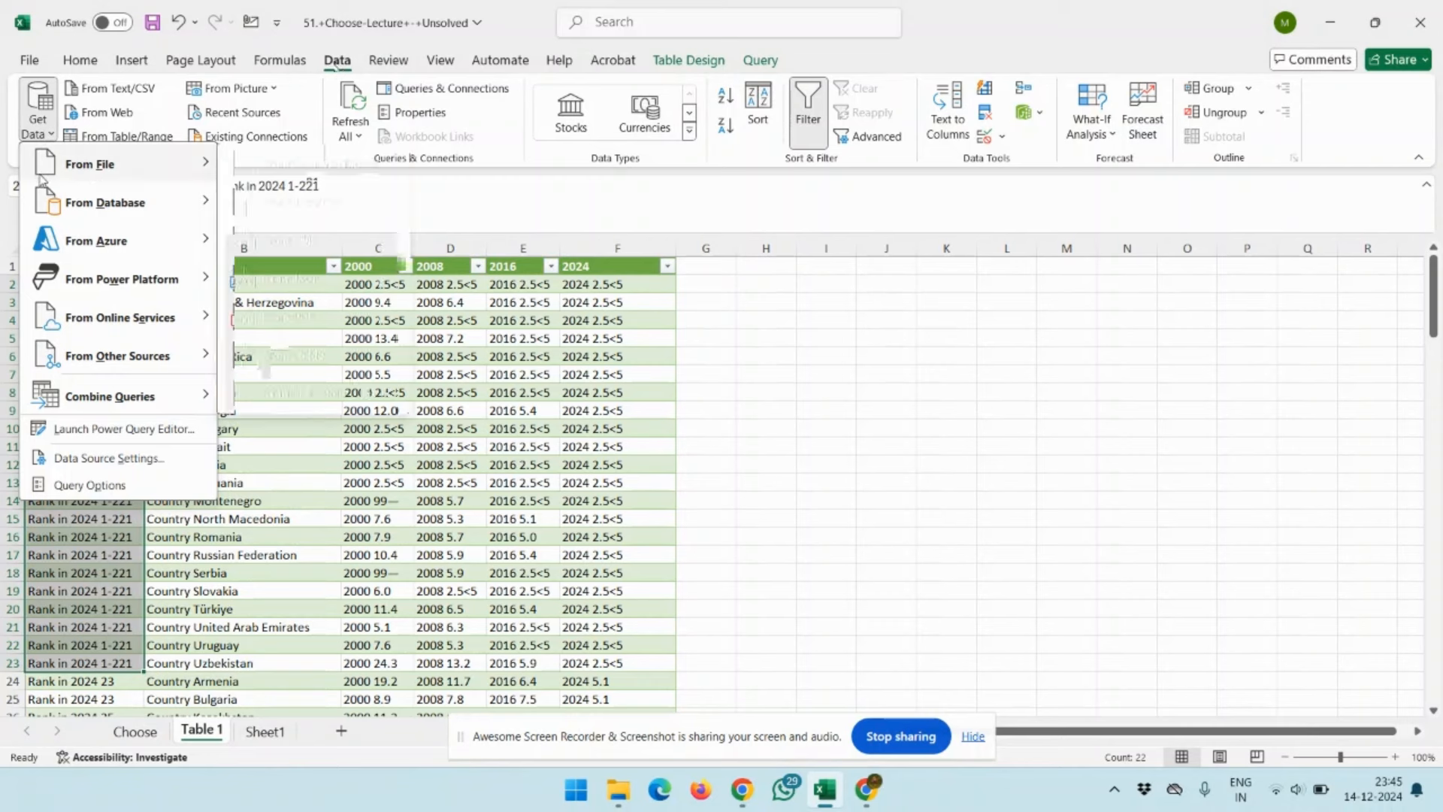
click(282, 331)
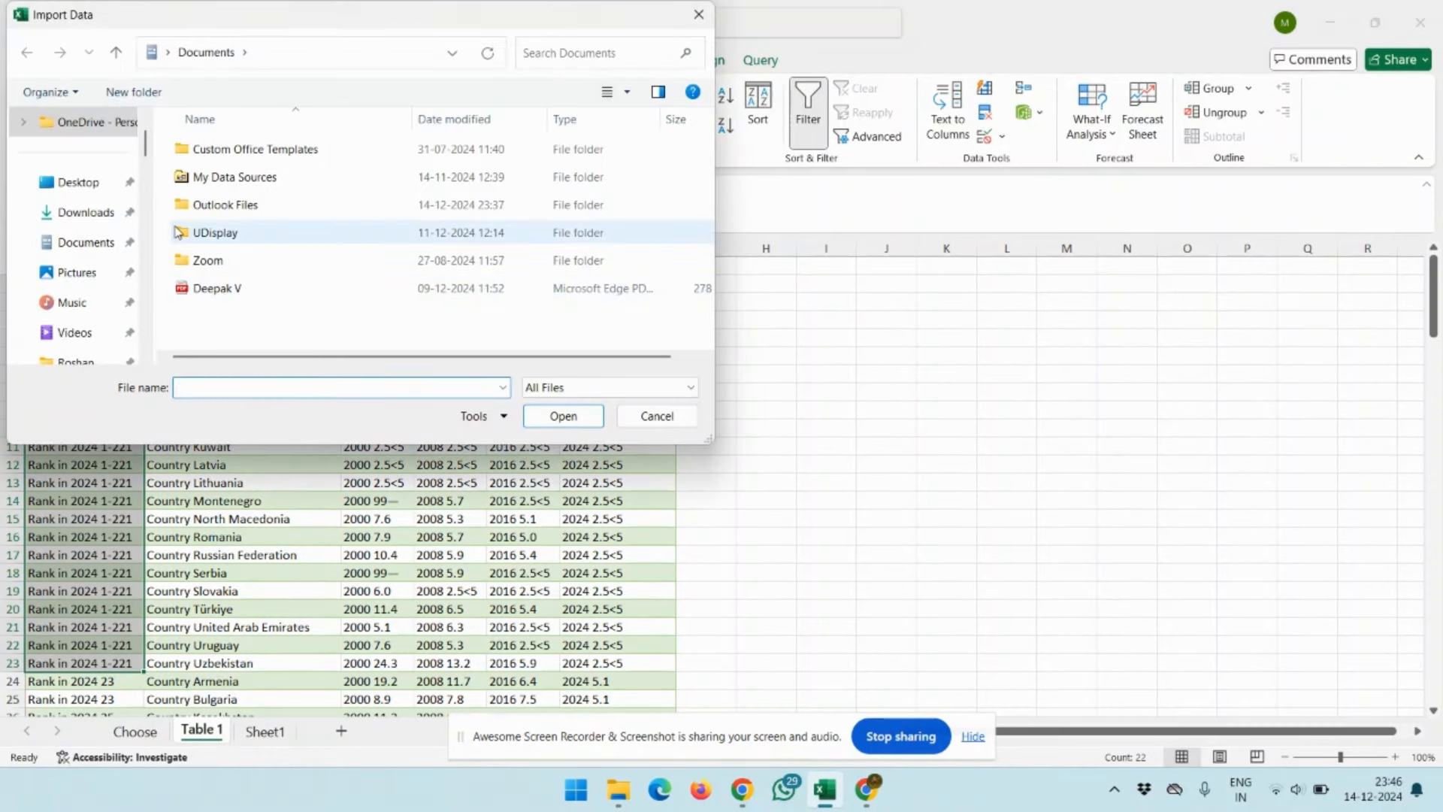
click(68, 213)
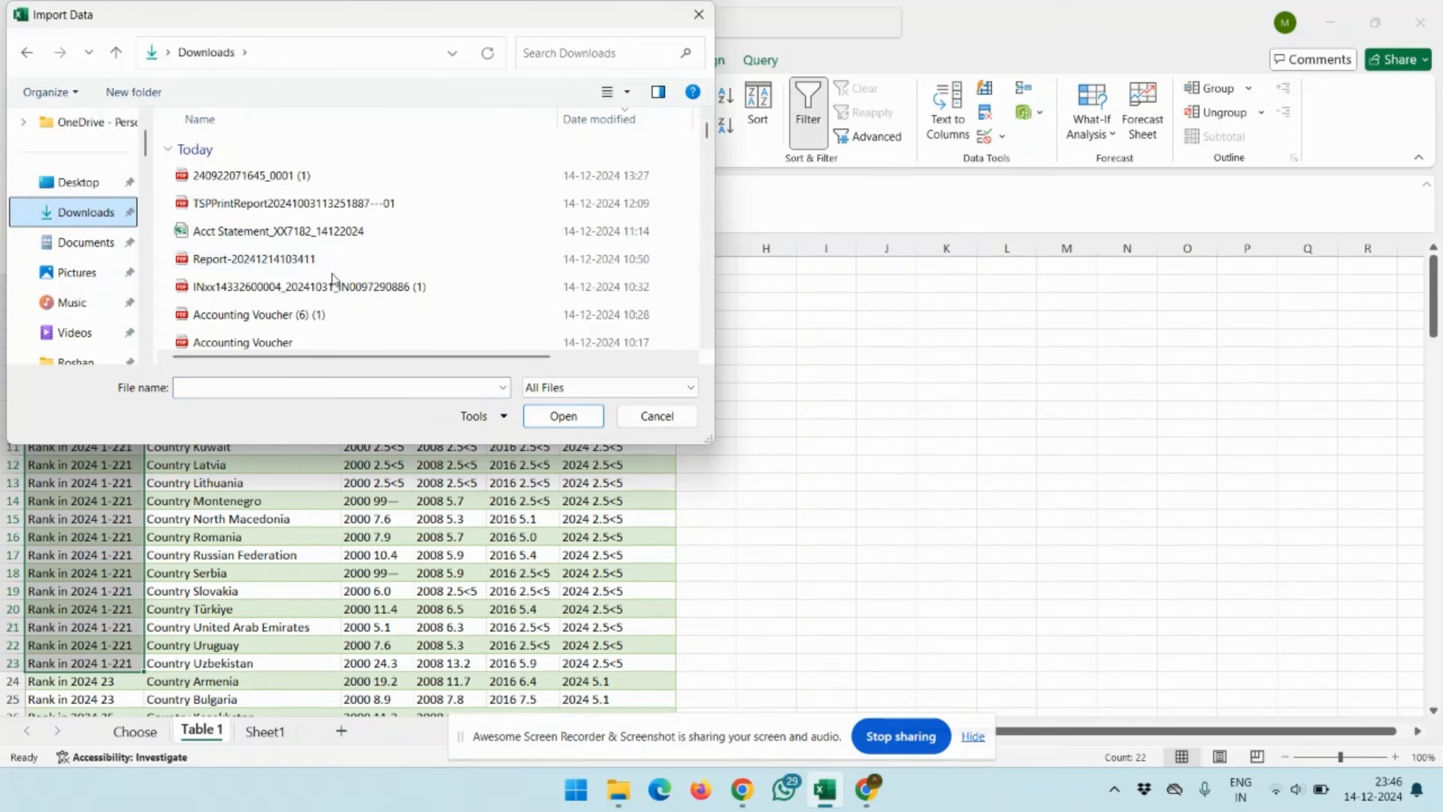
scroll(338, 263, down, 2)
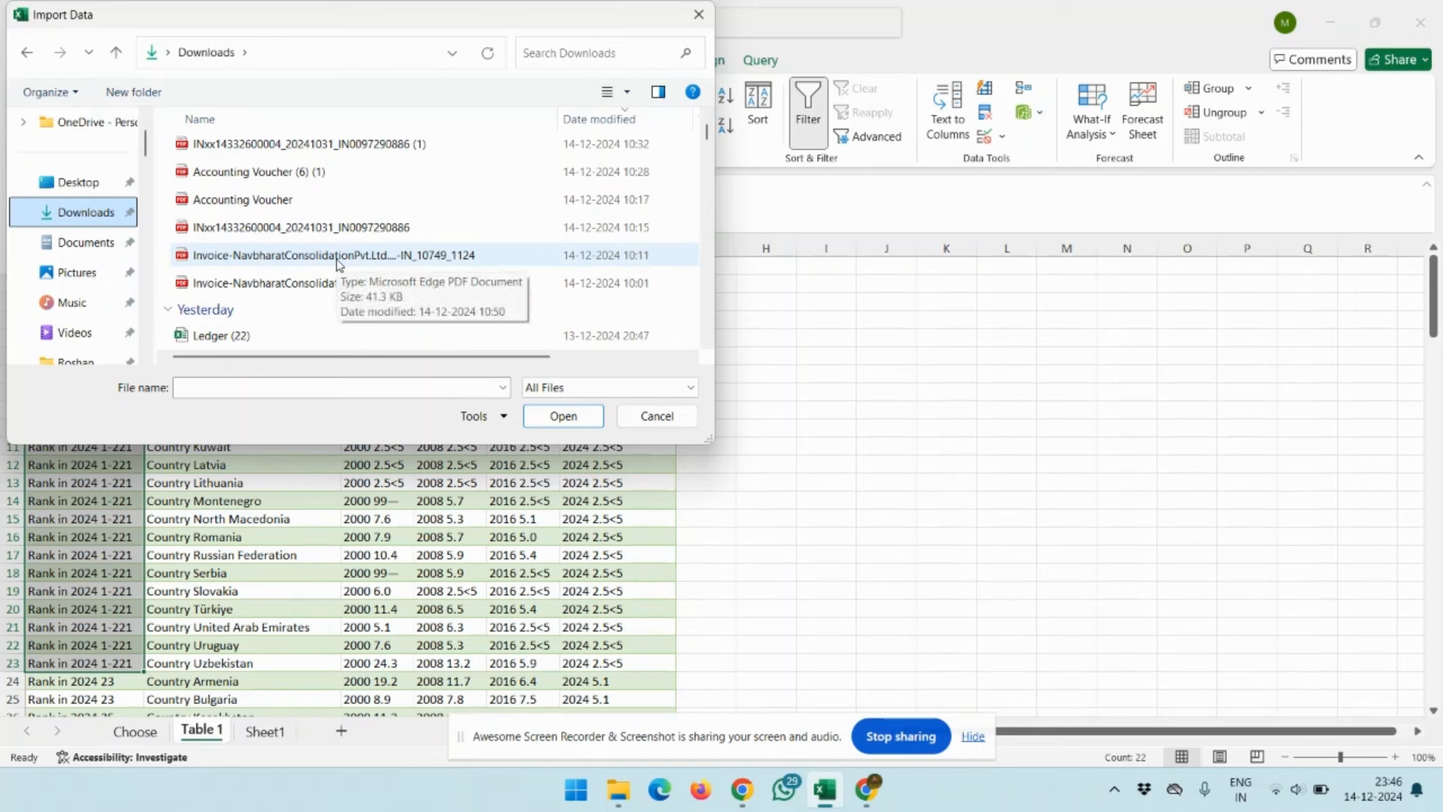
scroll(338, 263, up, 1)
scroll(337, 265, up, 1)
scroll(337, 265, down, 3)
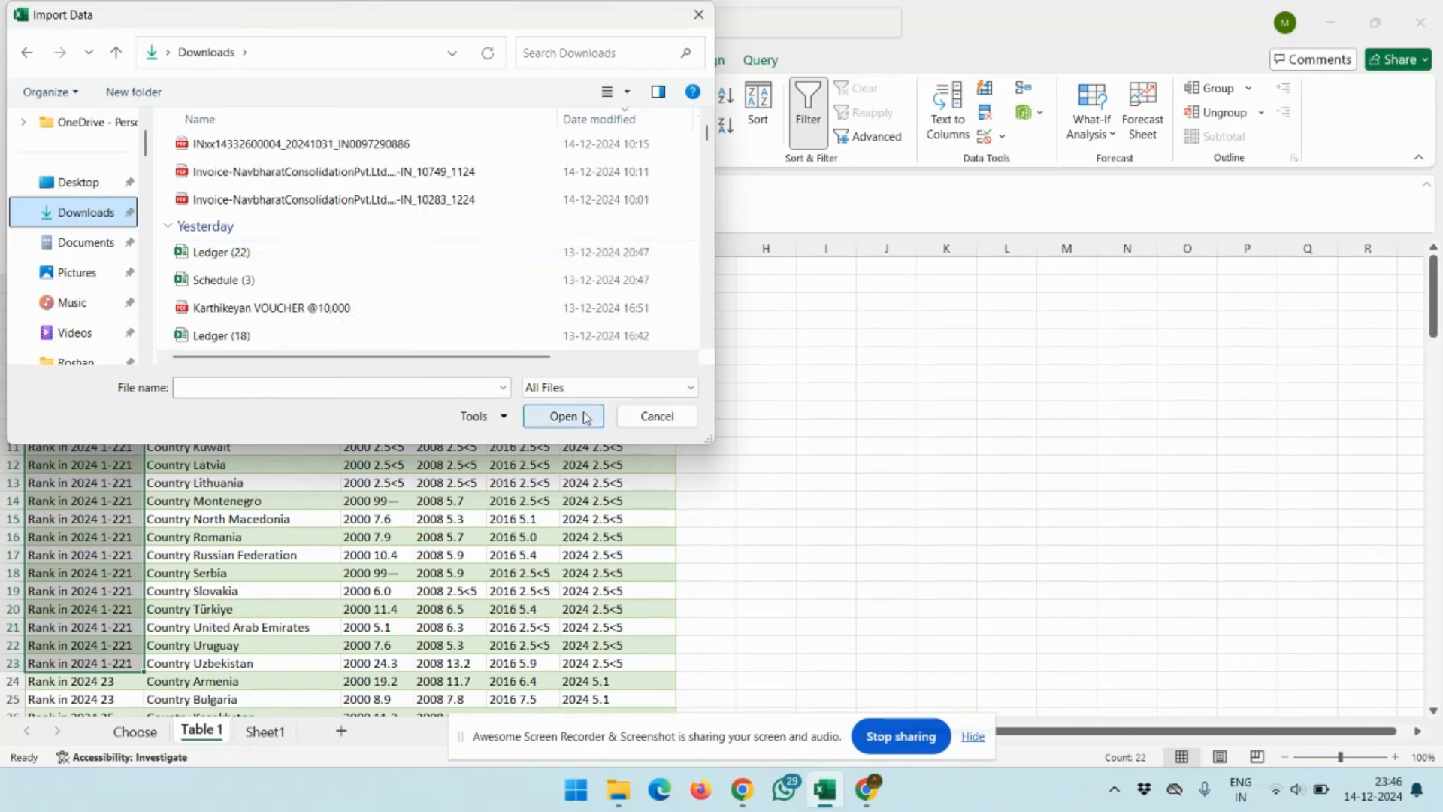
click(651, 416)
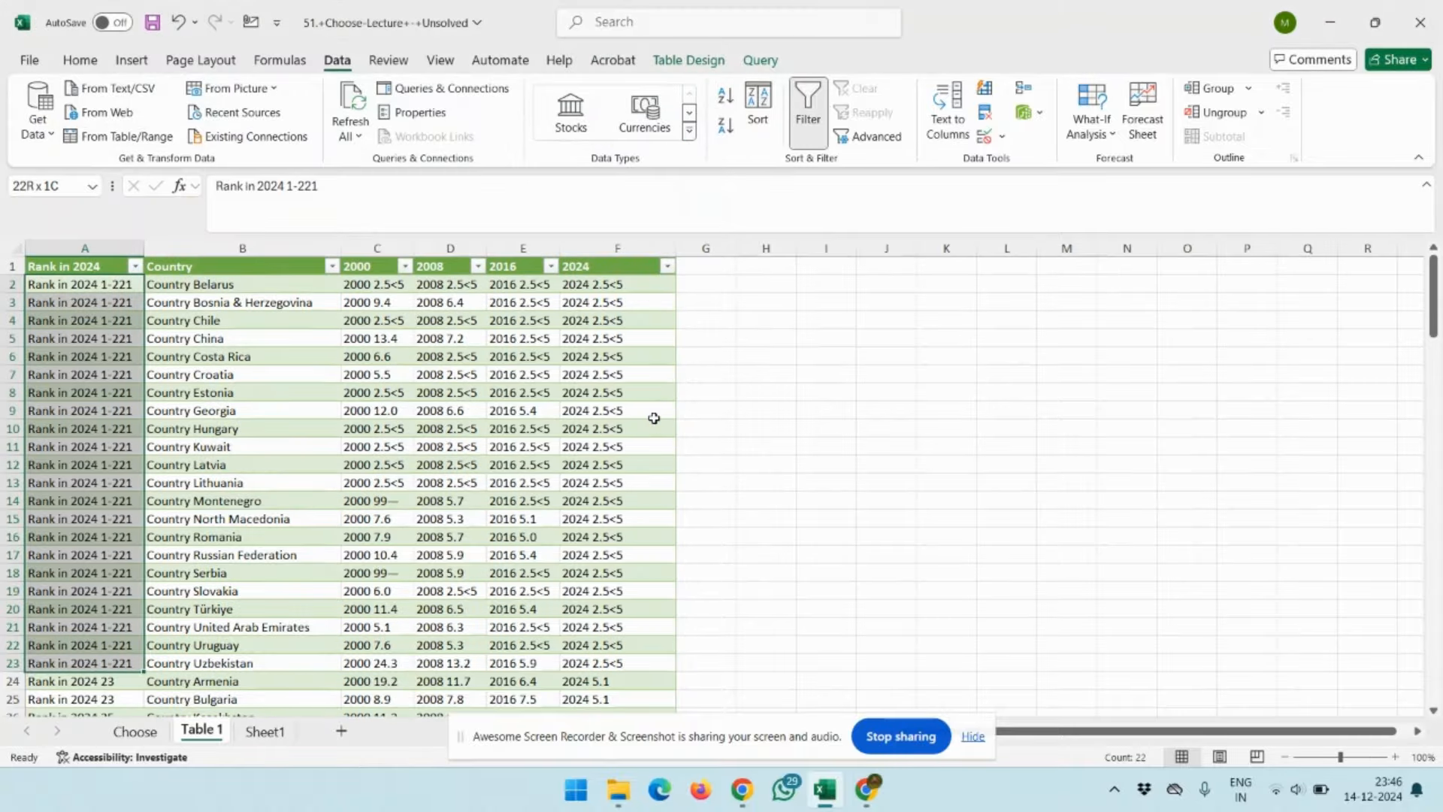